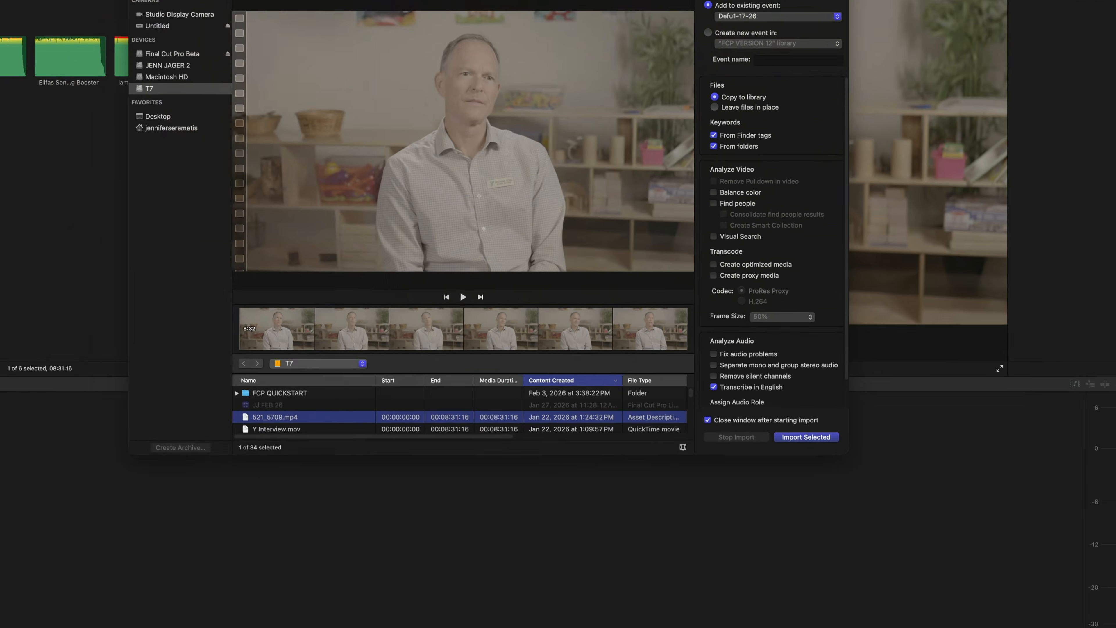
right_click(113, 192)
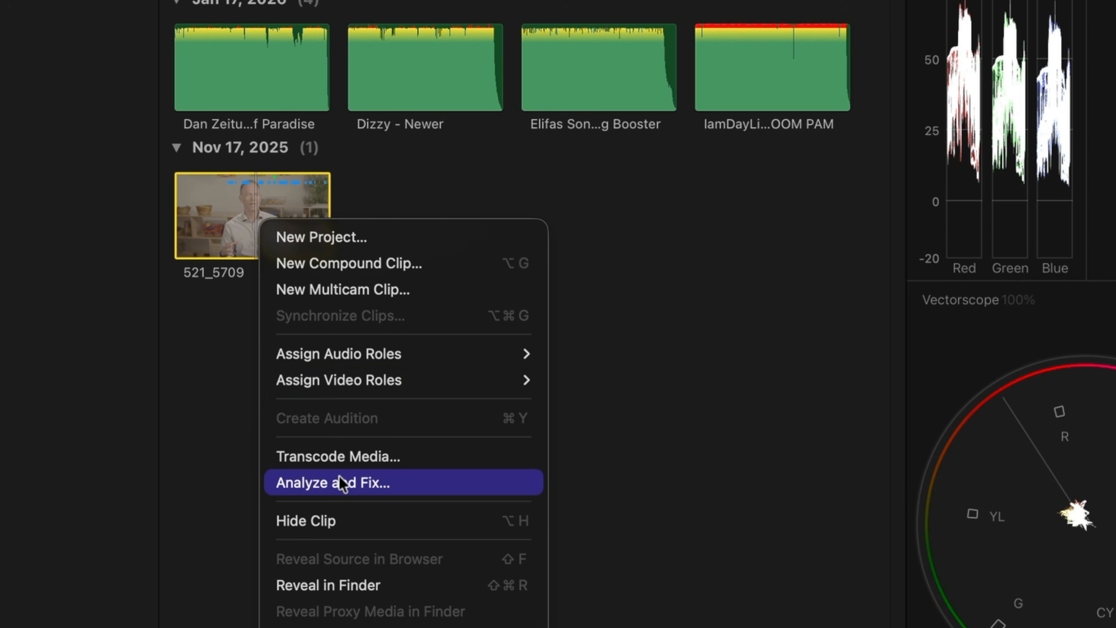
click(141, 280)
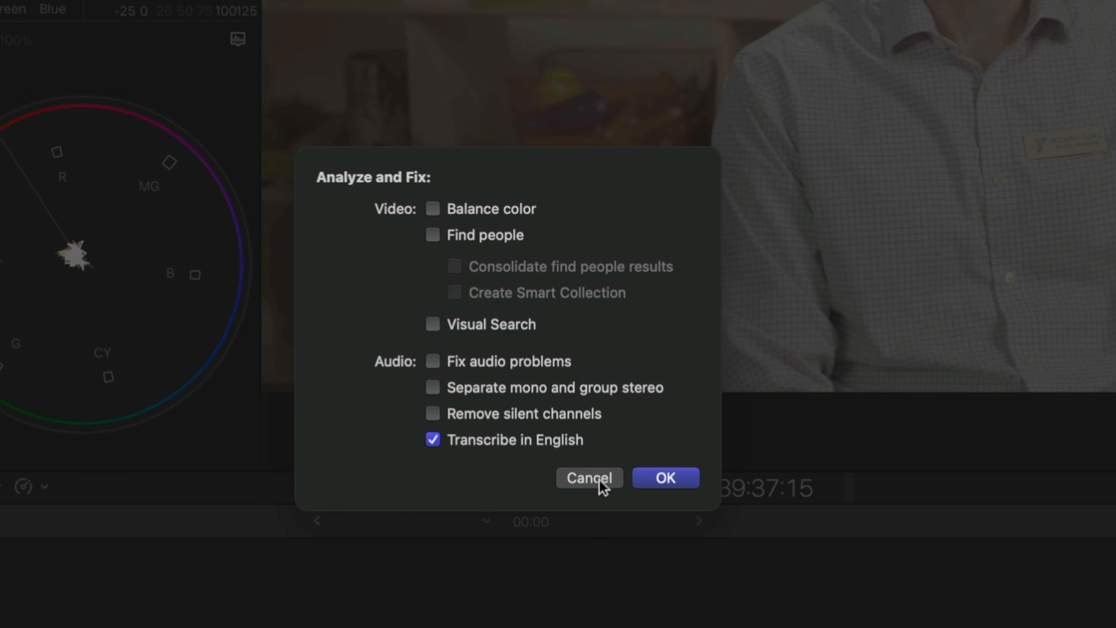
click(599, 479)
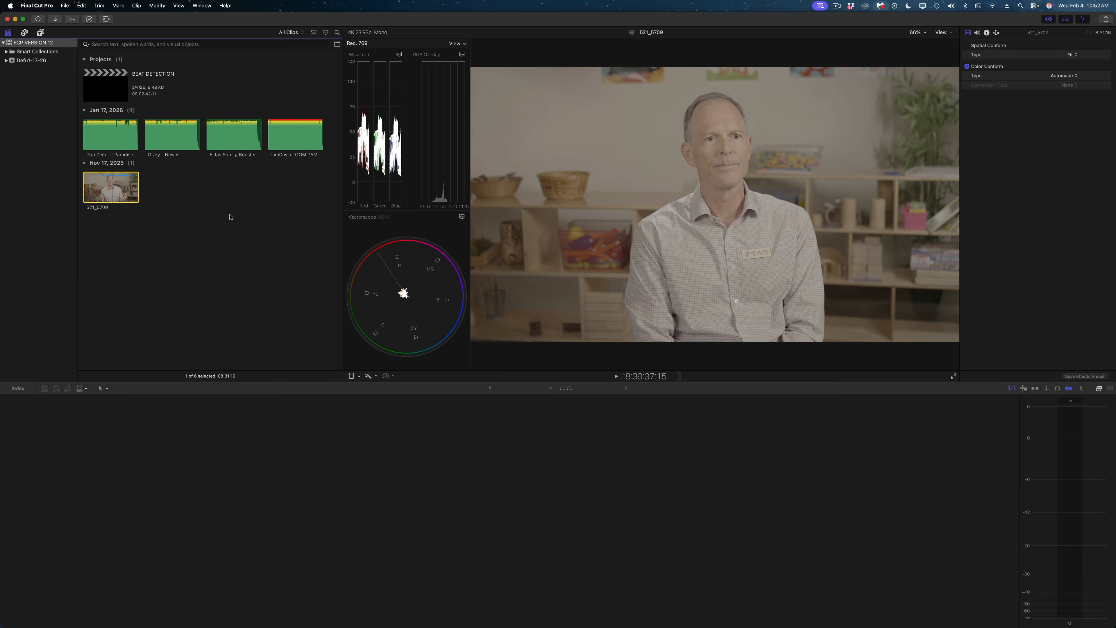
Create a new project named TRANSCRIPTION in the Defu1-17-26 event with the default settings.
click(38, 19)
click(52, 32)
text(TRANSCRIPTION)
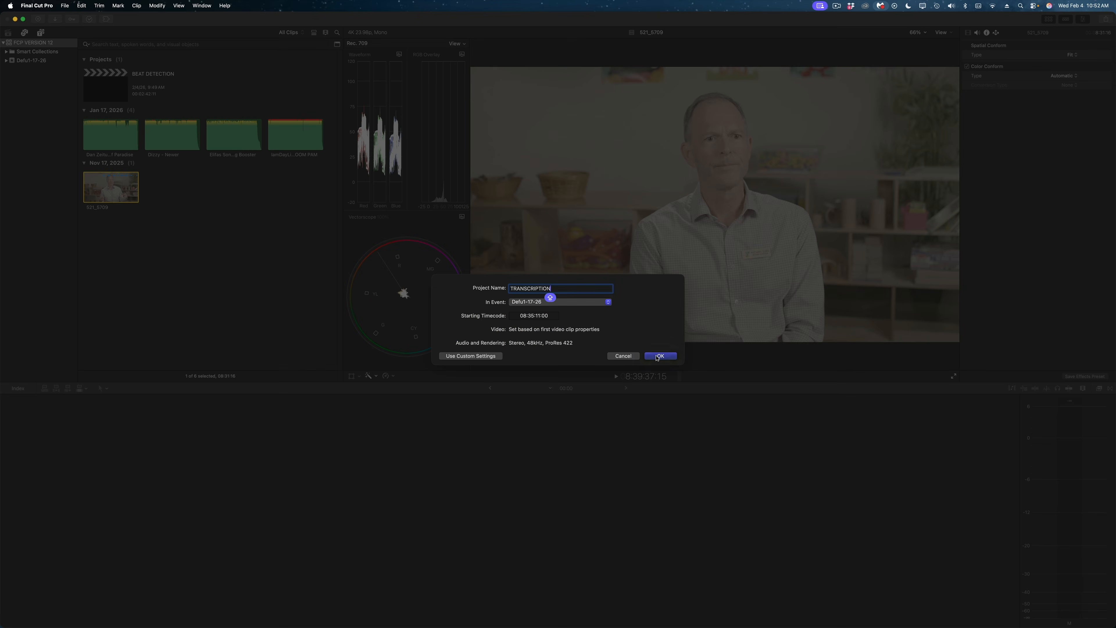
click(659, 356)
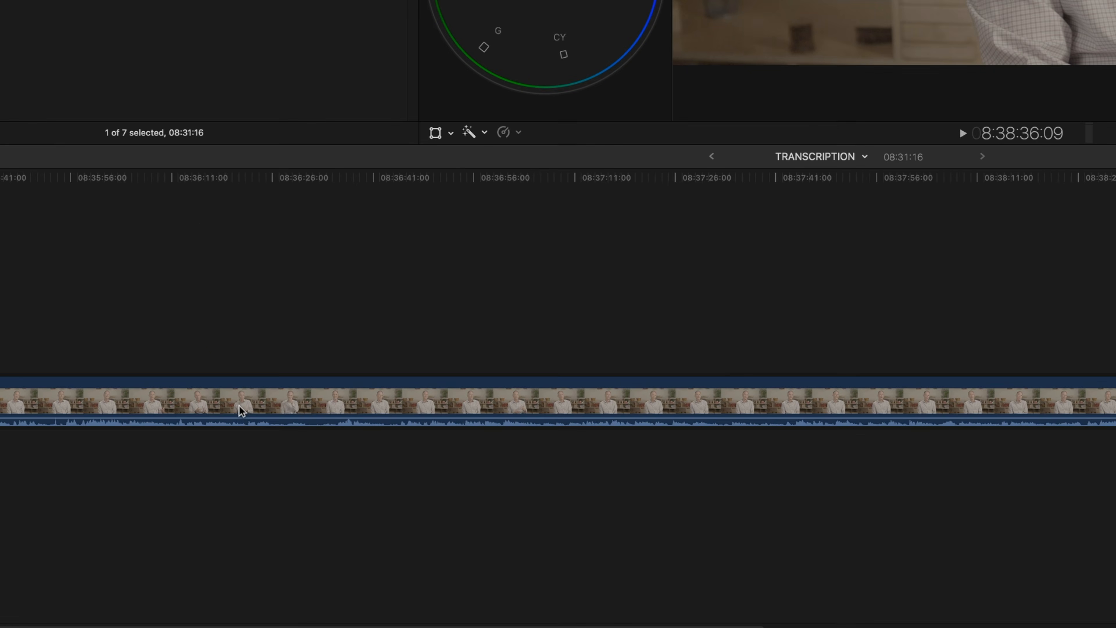
Transcribe the 521_5709 clip in the timeline to captions and fit the whole project in the timeline view.
right_click(254, 513)
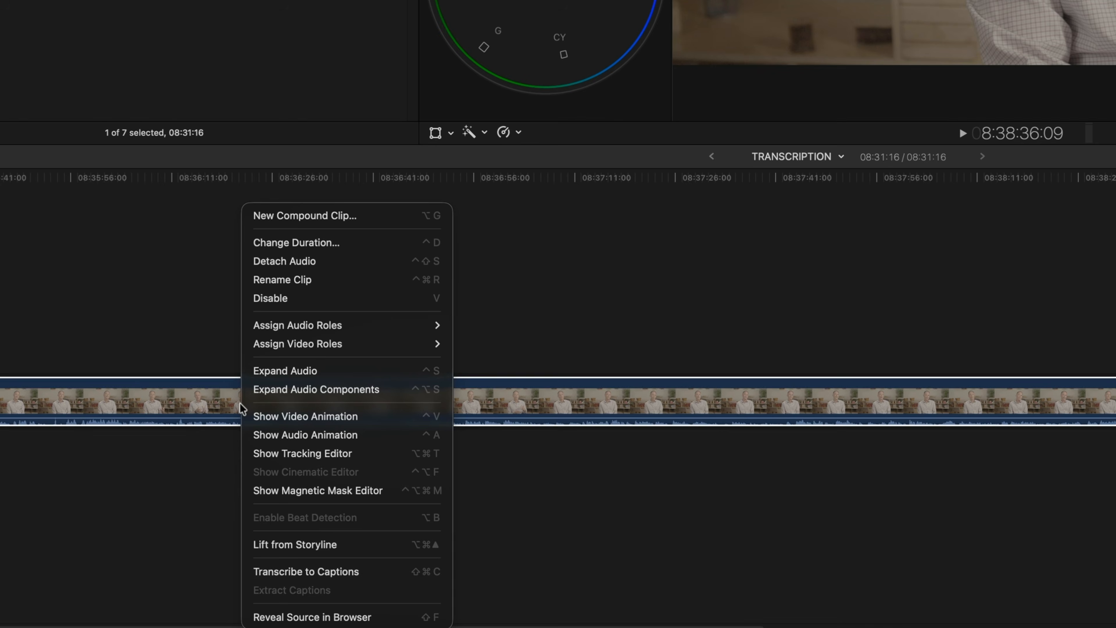
click(313, 572)
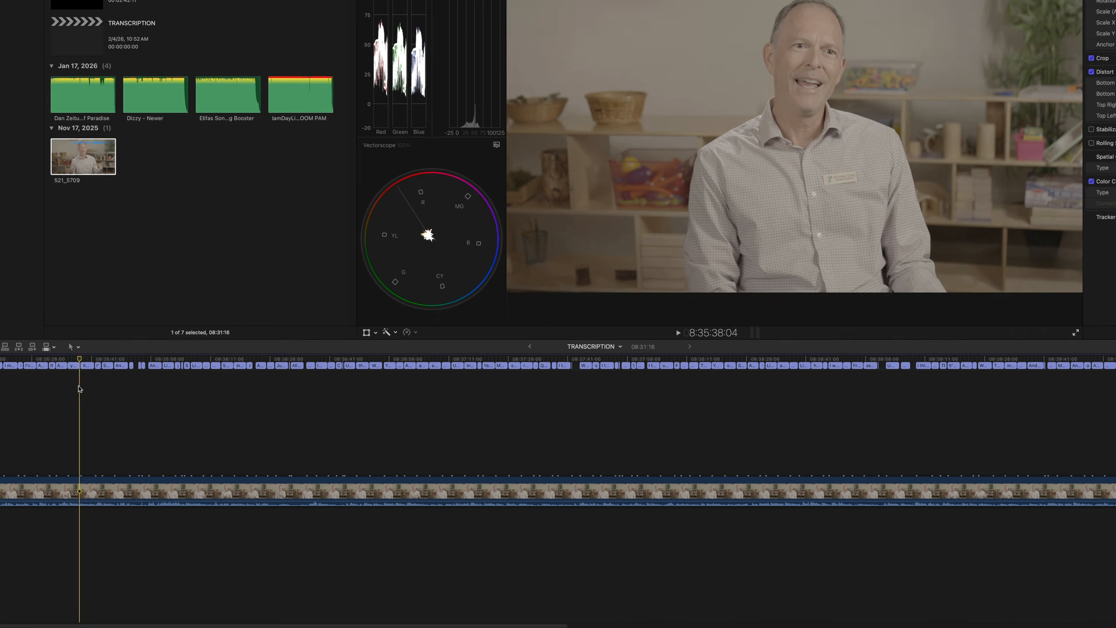
key(shift+z)
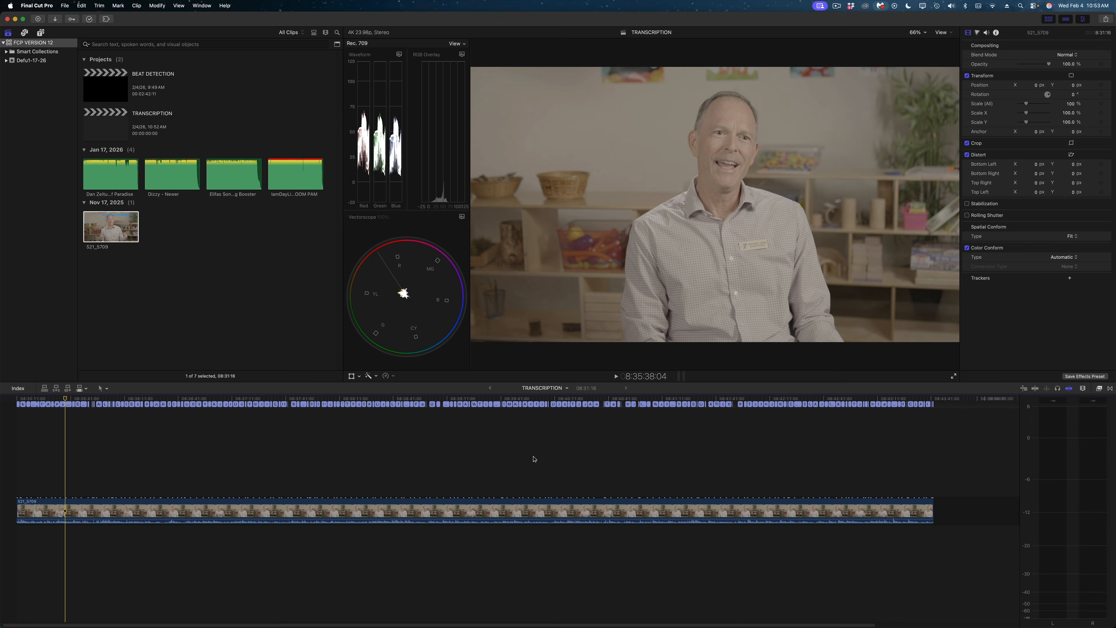
Select all the captions above the clip and duplicate them to the SRT format.
drag(318, 402, 162, 426)
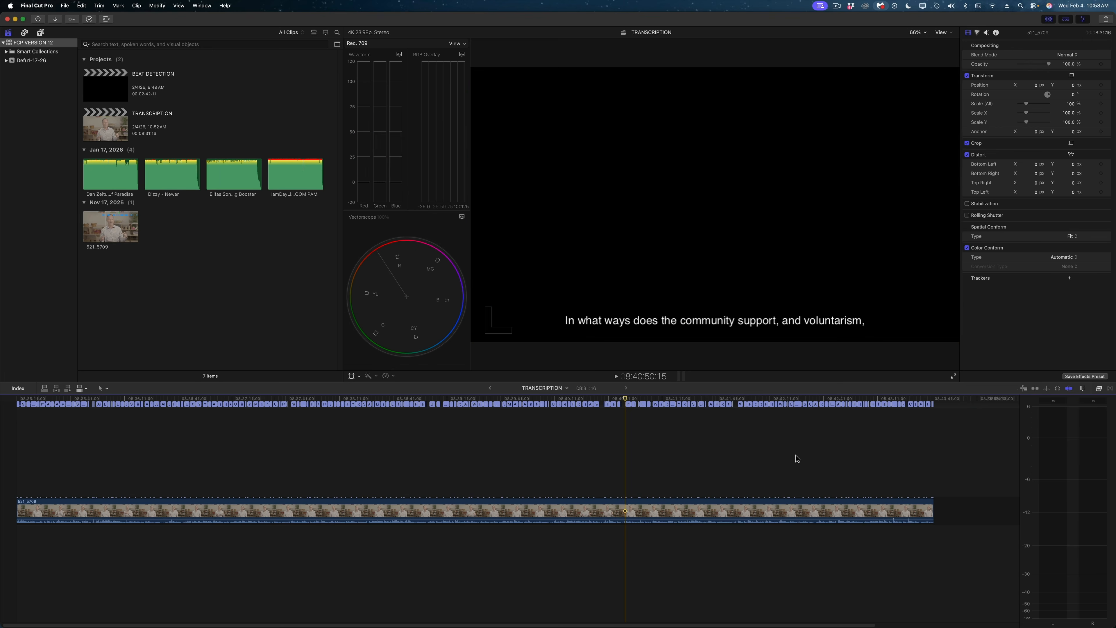
click(799, 441)
drag(949, 419, 47, 420)
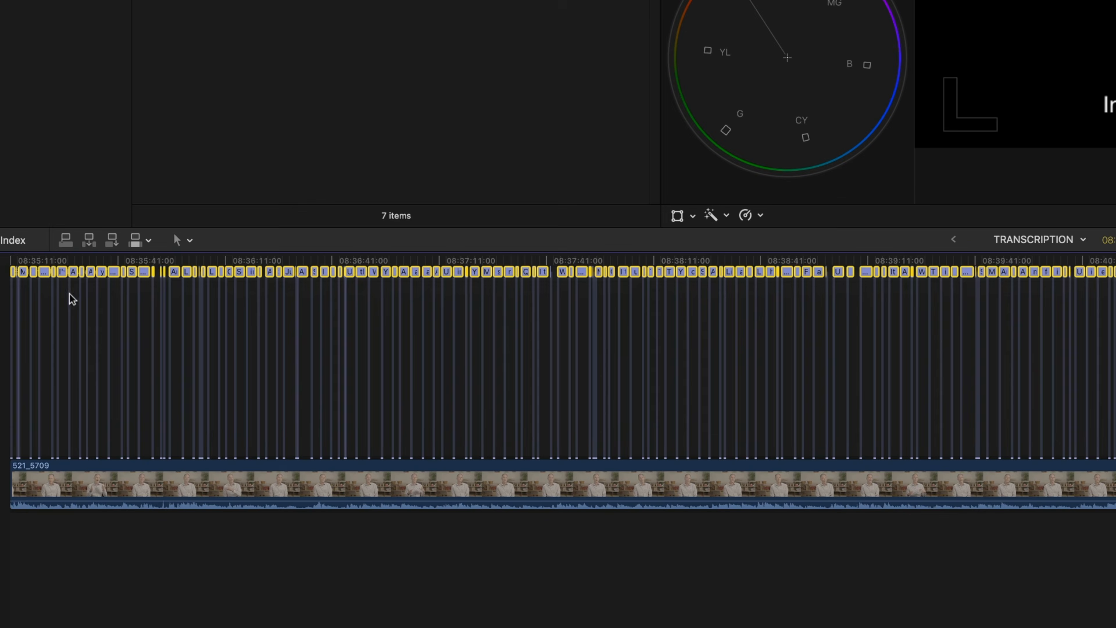
right_click(47, 272)
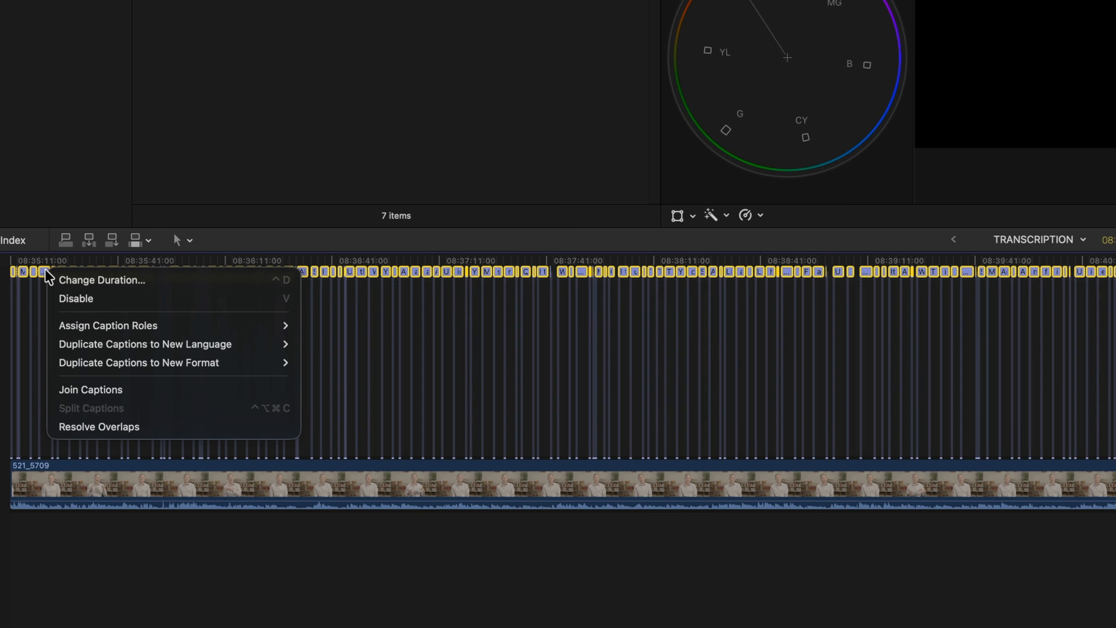
mouse_move(75, 363)
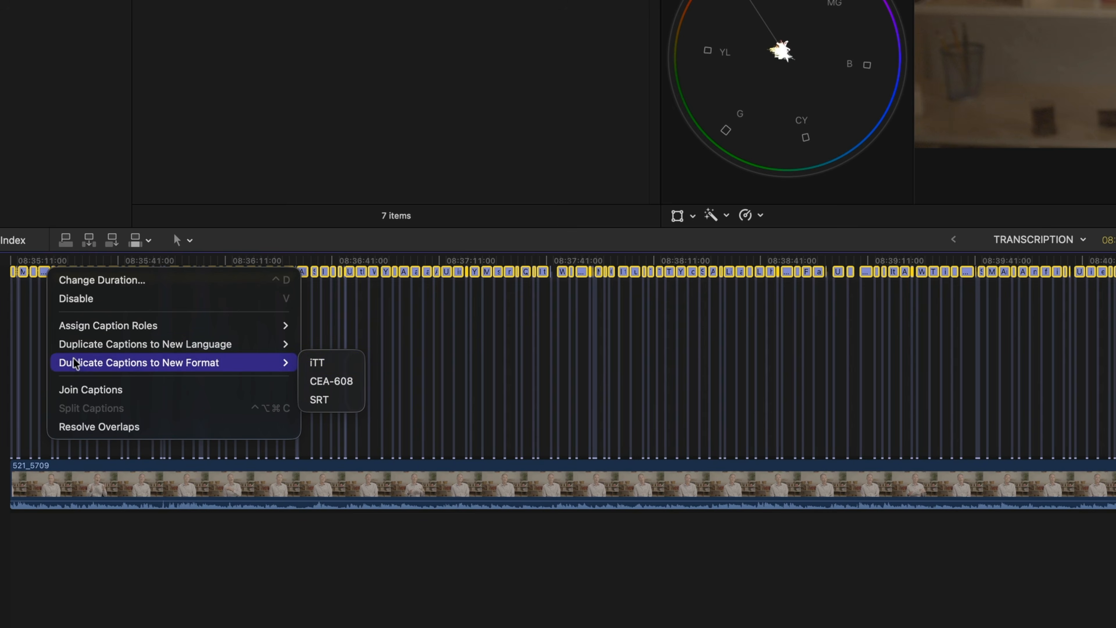
click(320, 399)
click(319, 400)
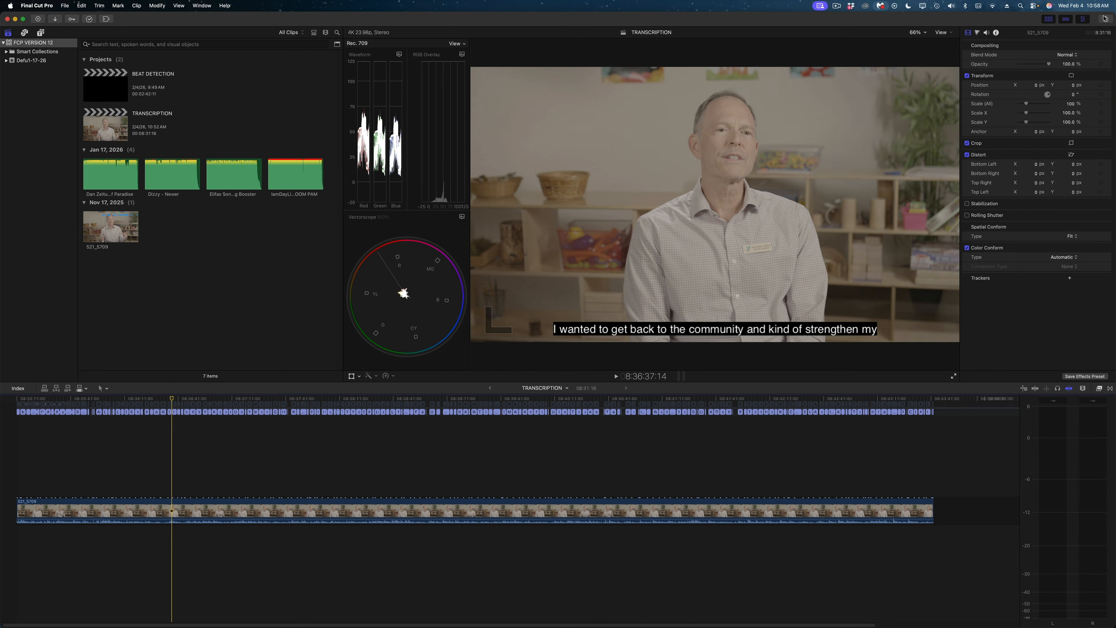
Start an Export File share of the project and set its format to Audio Only.
click(1106, 19)
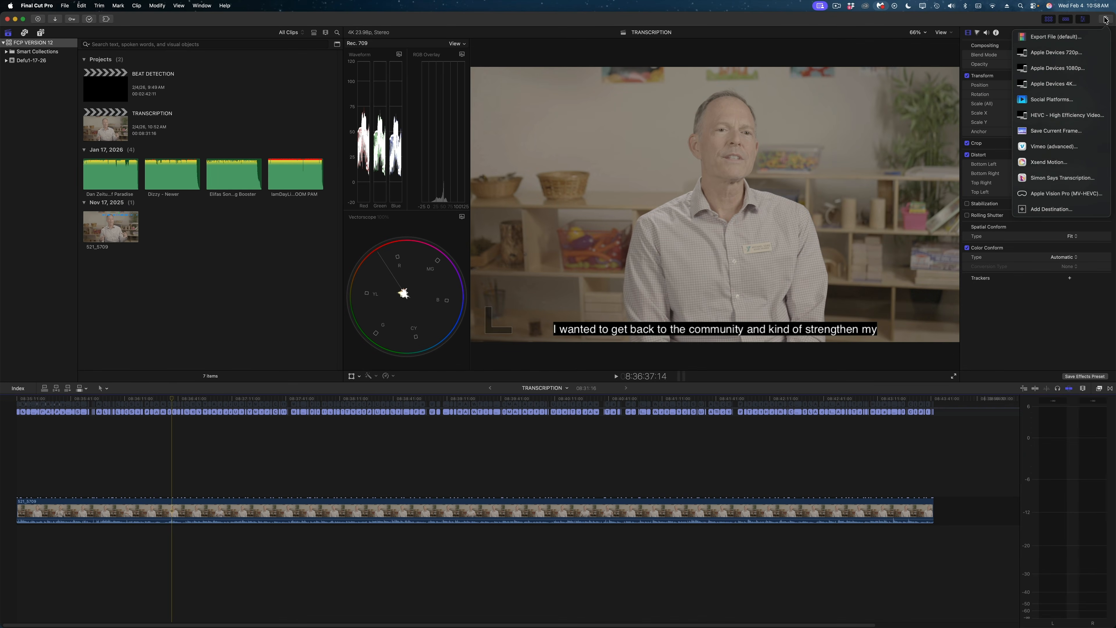
click(1088, 37)
click(562, 141)
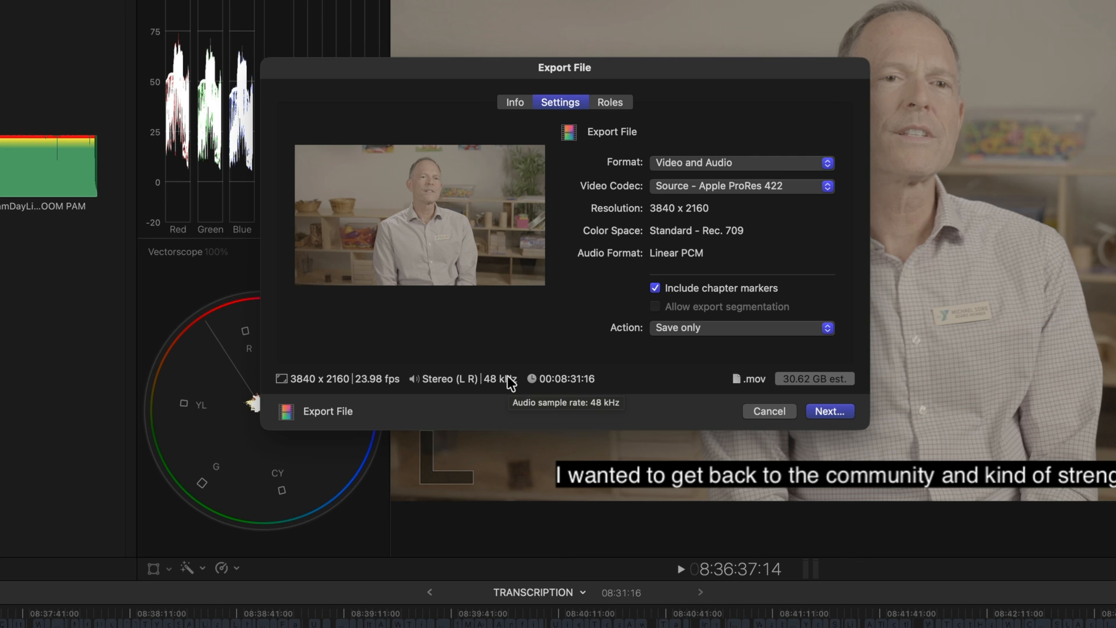
click(747, 163)
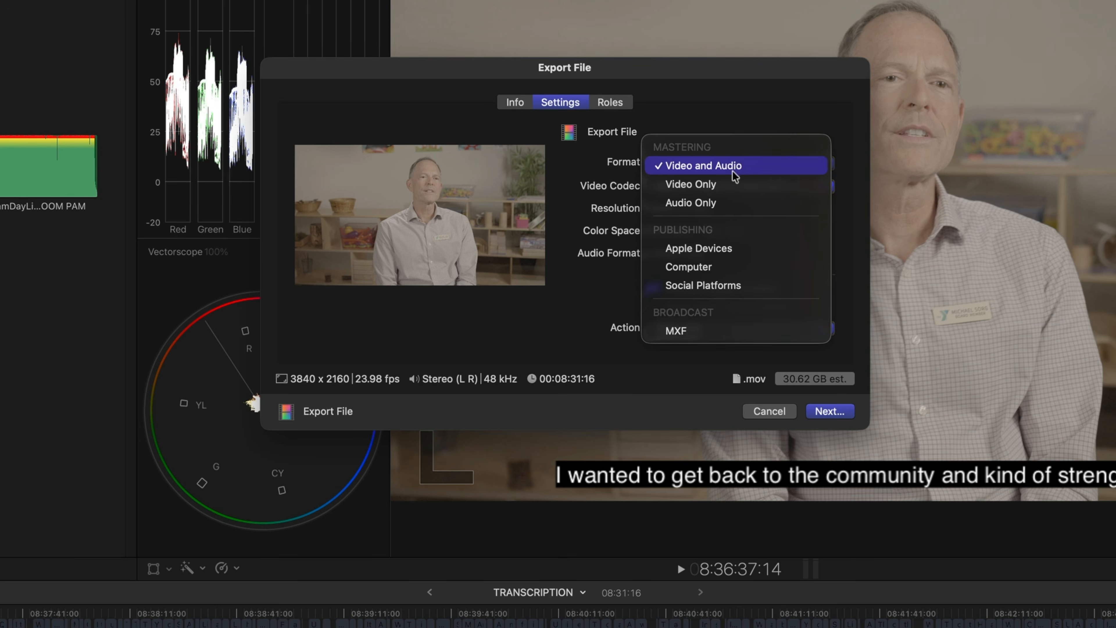
click(735, 209)
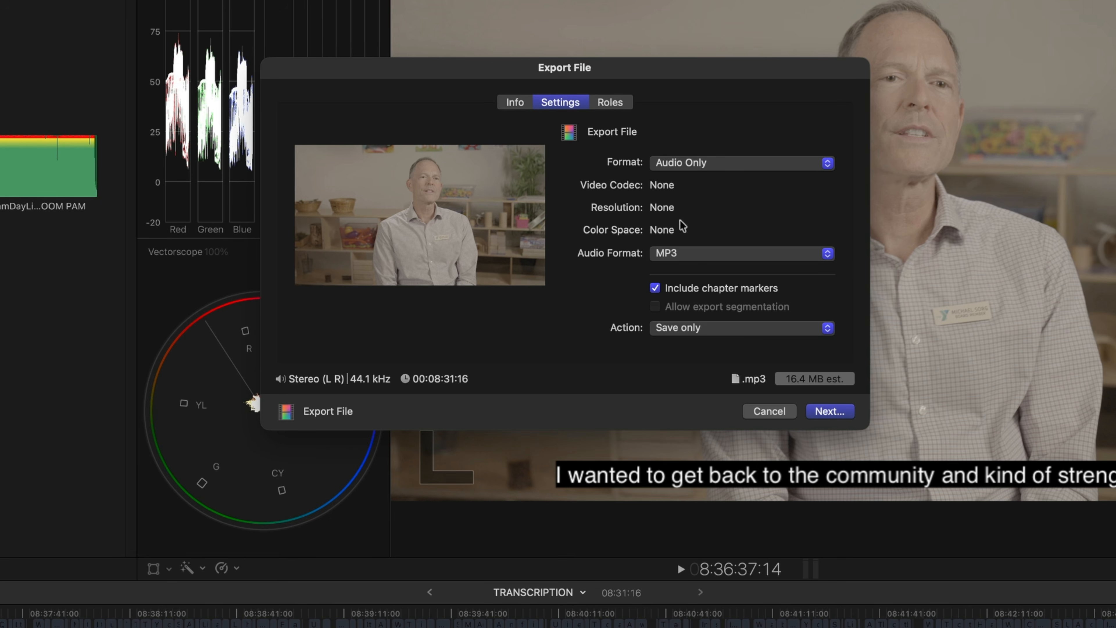
Include each SRT caption language as a separate file and save the export to the Desktop as TRANSCRIPTION.
click(620, 109)
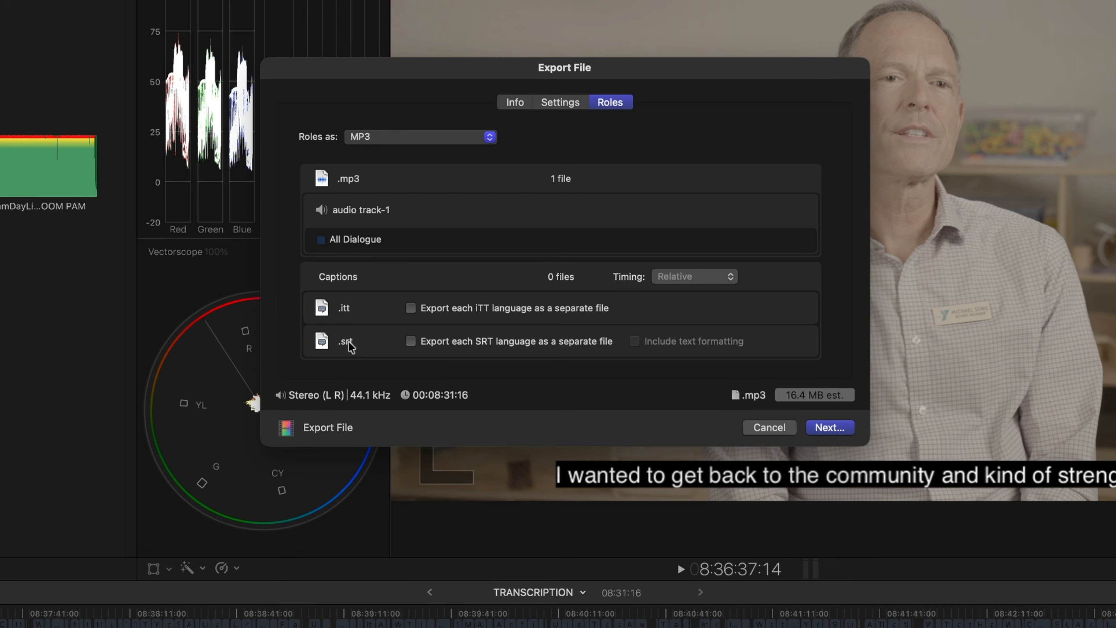
click(411, 342)
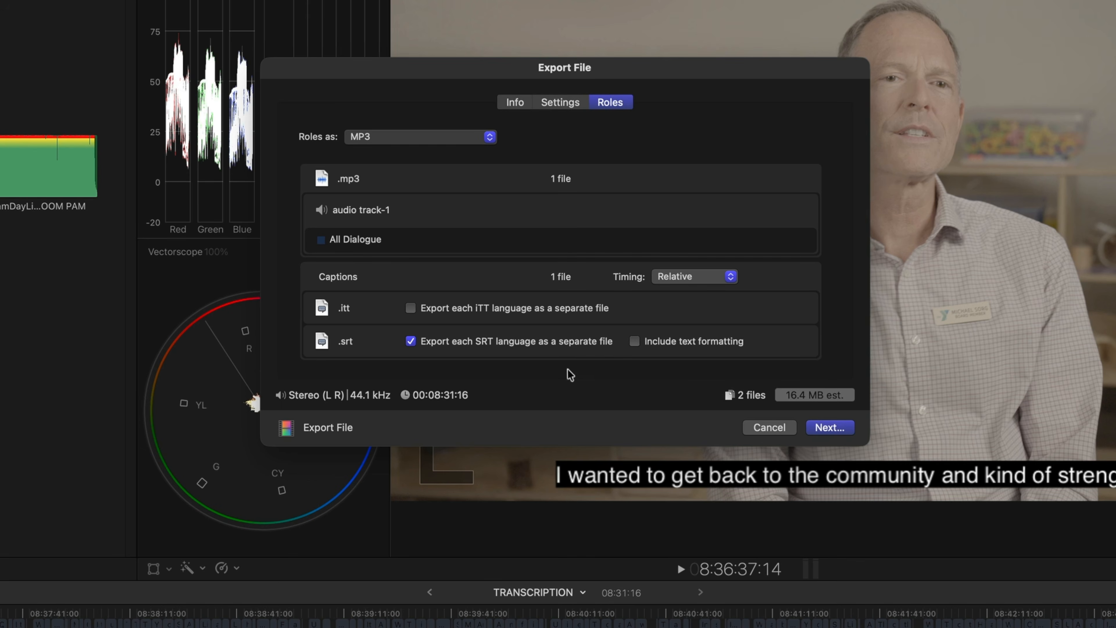
click(829, 427)
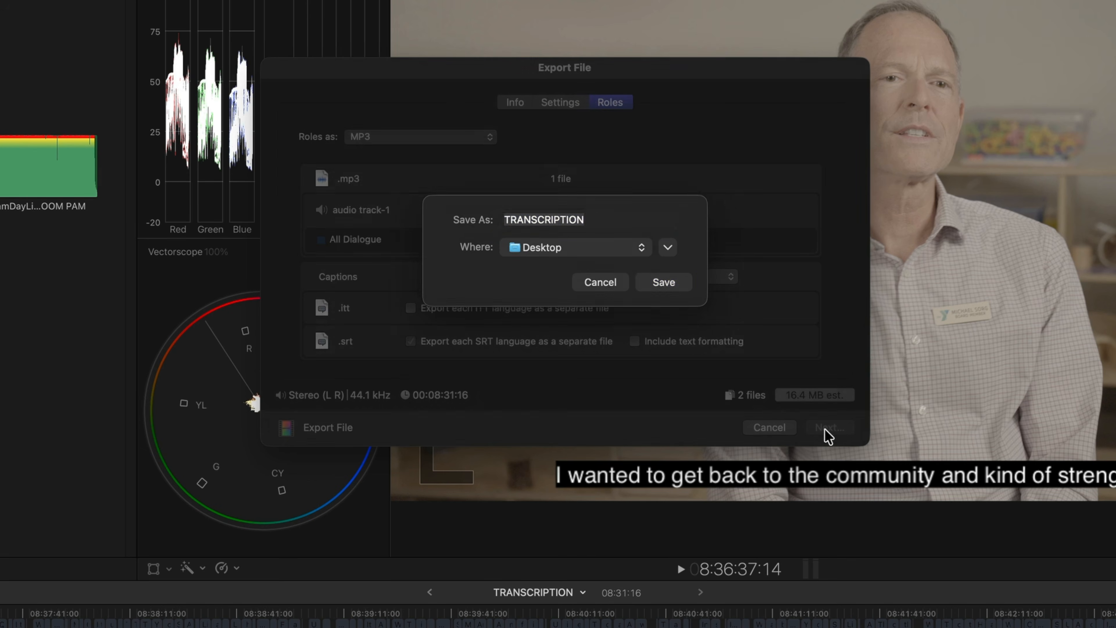
key(Return)
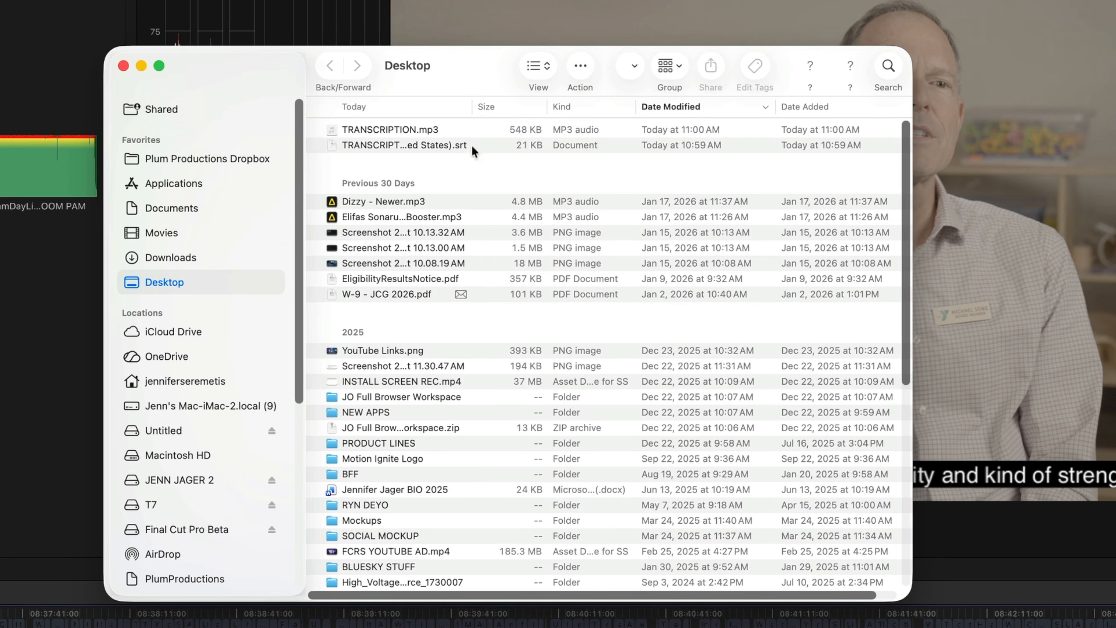
In the Finder's Desktop folder, move TRANSCRIPTION.mp3 to the trash.
click(464, 135)
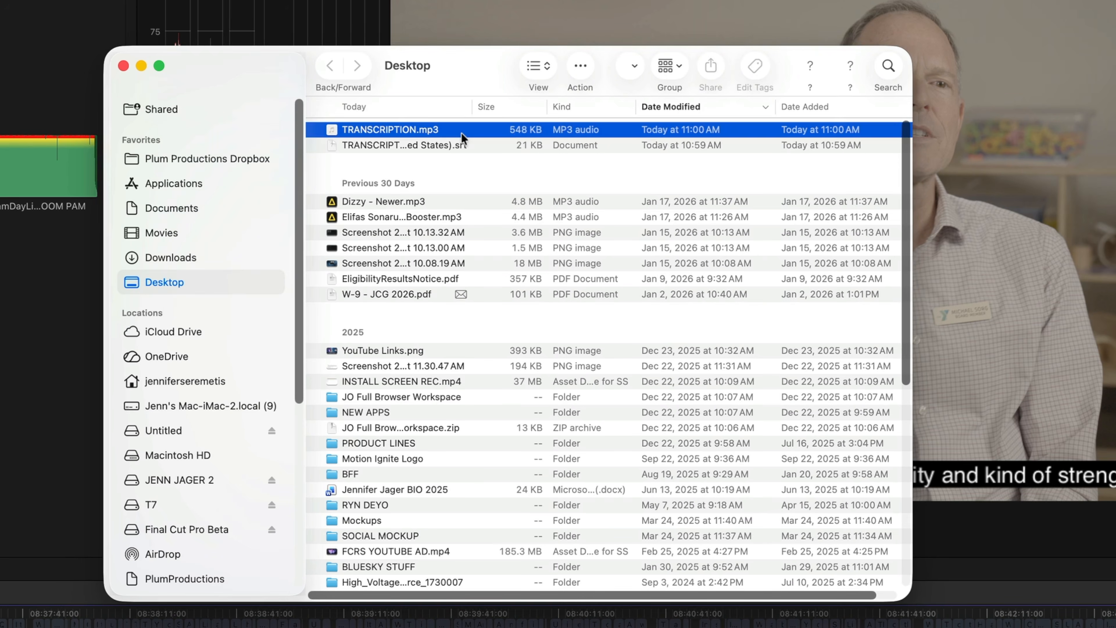
right_click(465, 133)
click(514, 189)
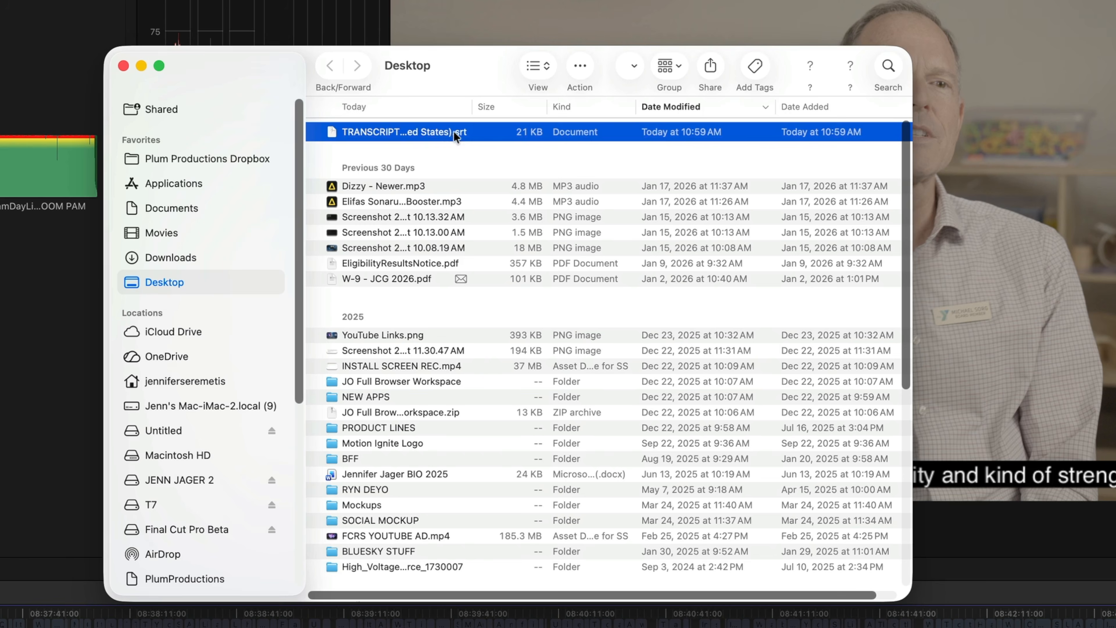
Try to open the exported SRT file with its default application.
click(454, 132)
key(Escape)
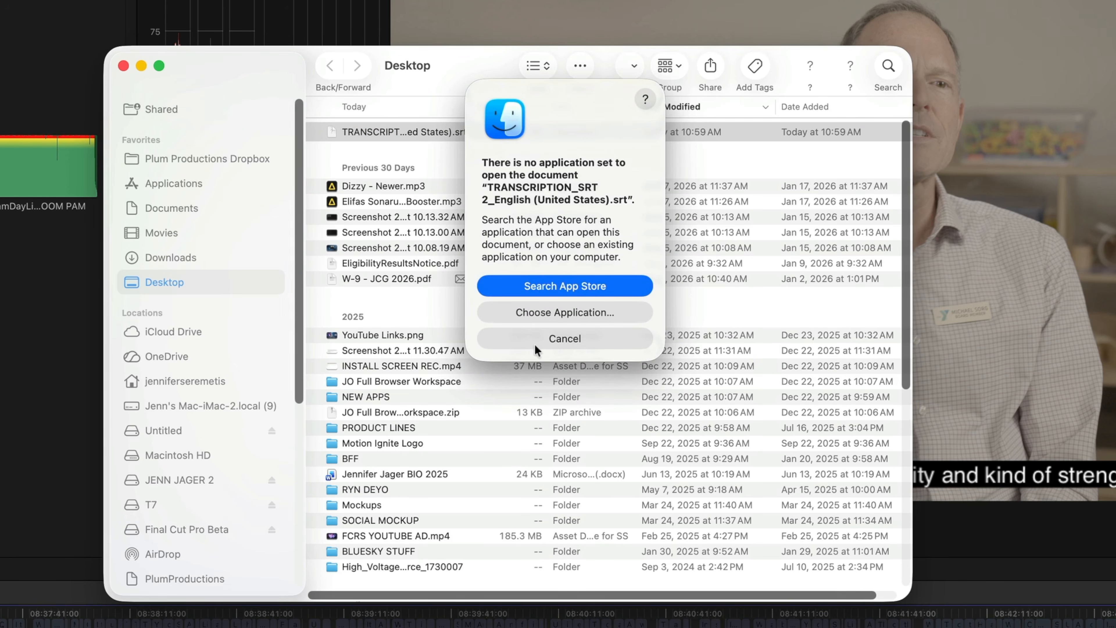
click(536, 342)
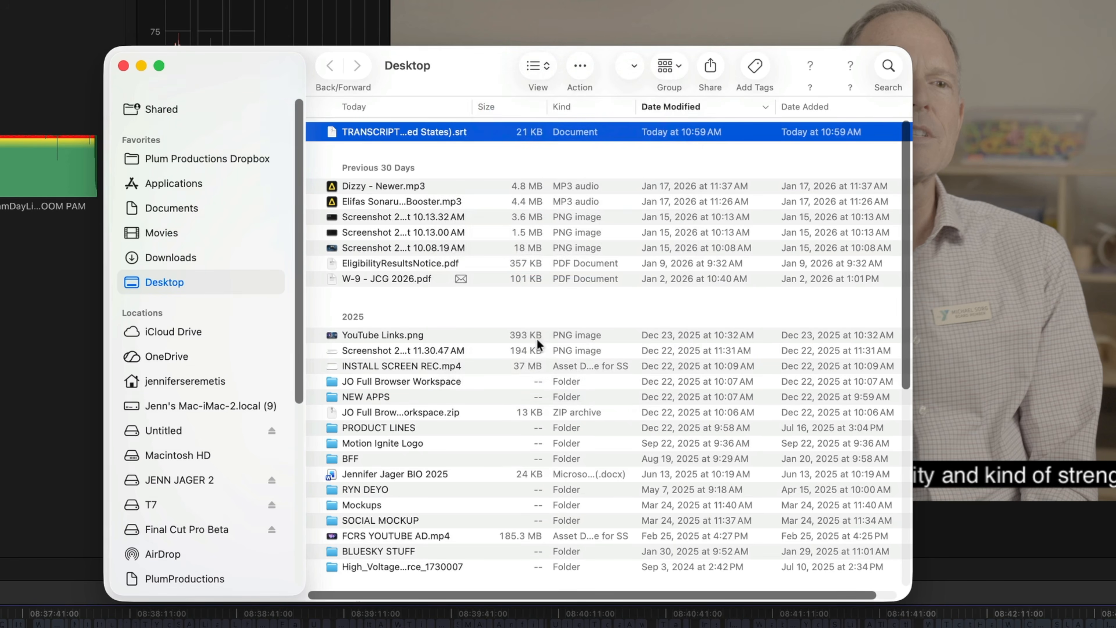
Open the exported SRT file with TextEdit and enlarge the document window to show more of the text.
right_click(387, 135)
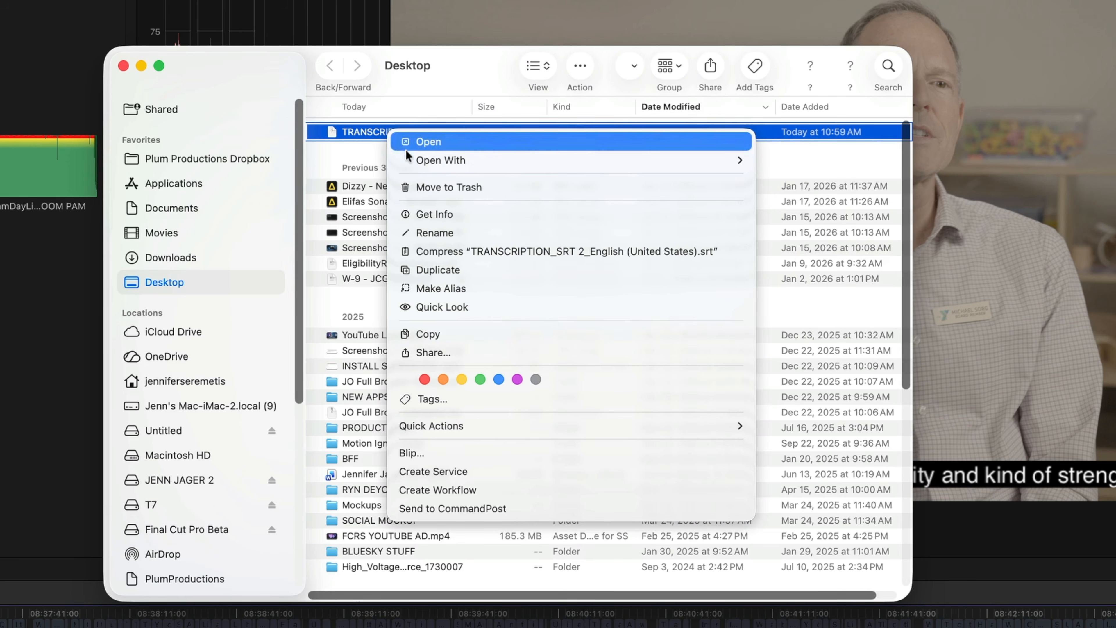
mouse_move(416, 160)
click(804, 160)
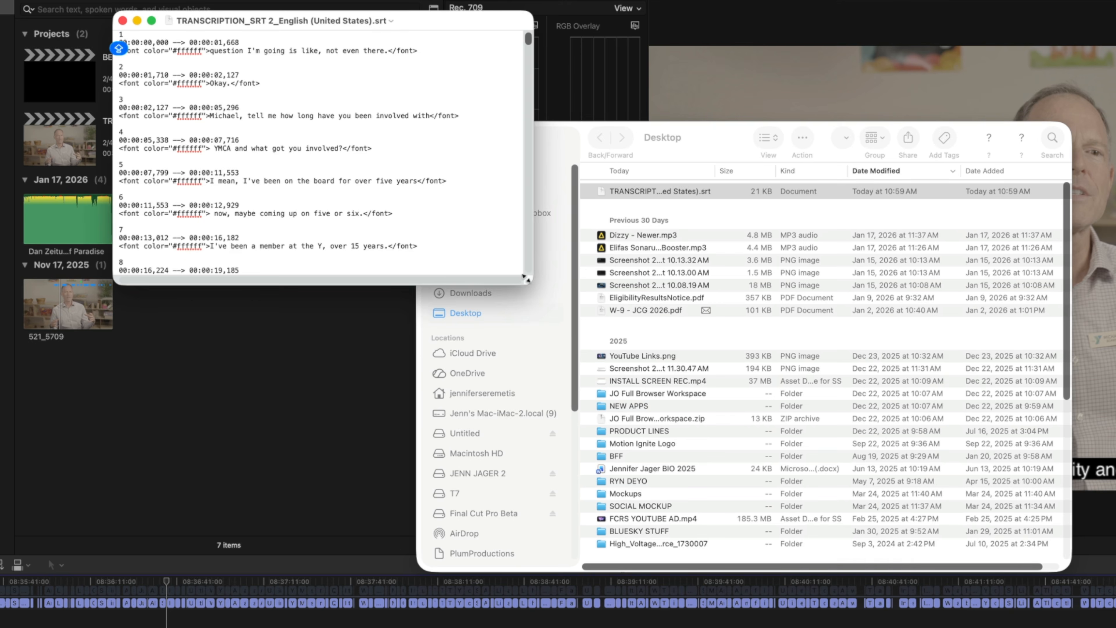
drag(525, 278, 1025, 625)
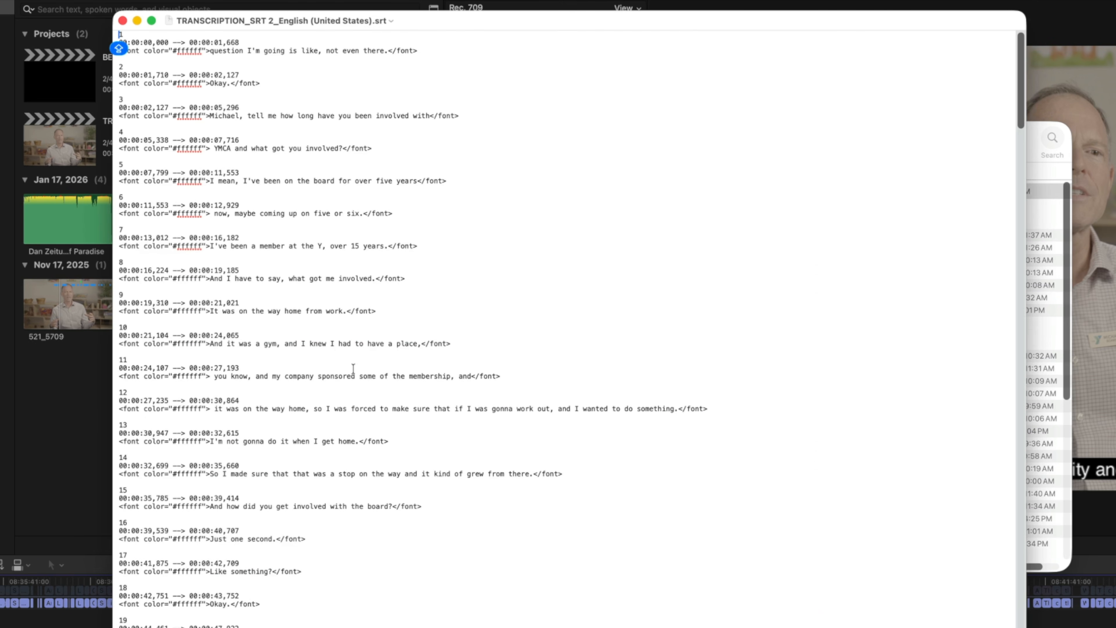
Examine the caption timecodes and spoken text in the SRT file, and close the document and Desktop folder windows.
drag(278, 254, 281, 626)
scroll(563, 330, down, 10)
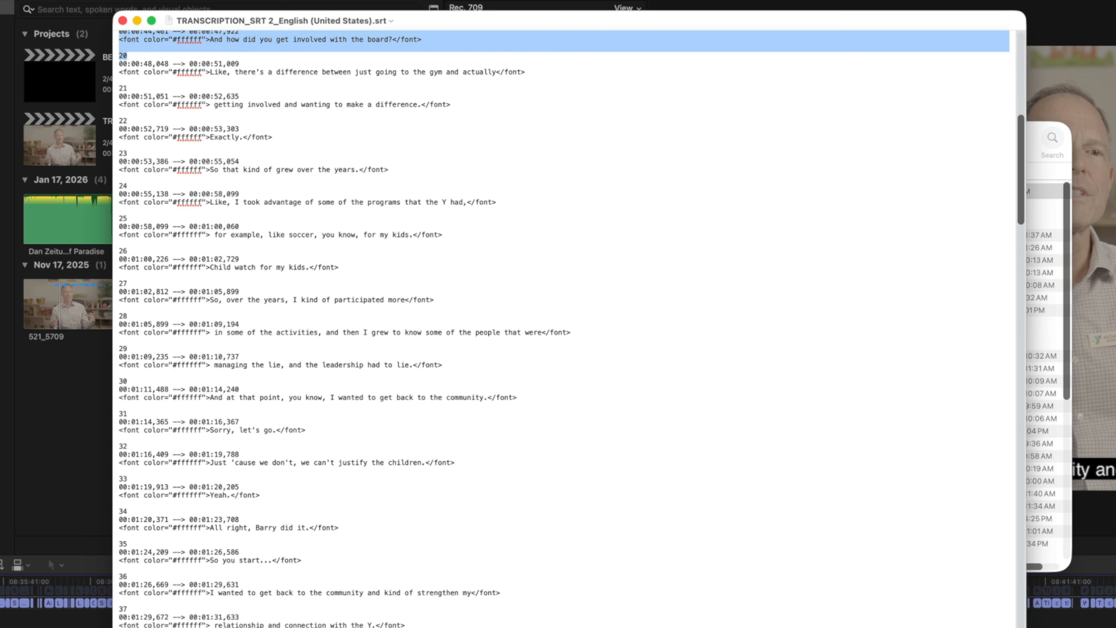
key(Right)
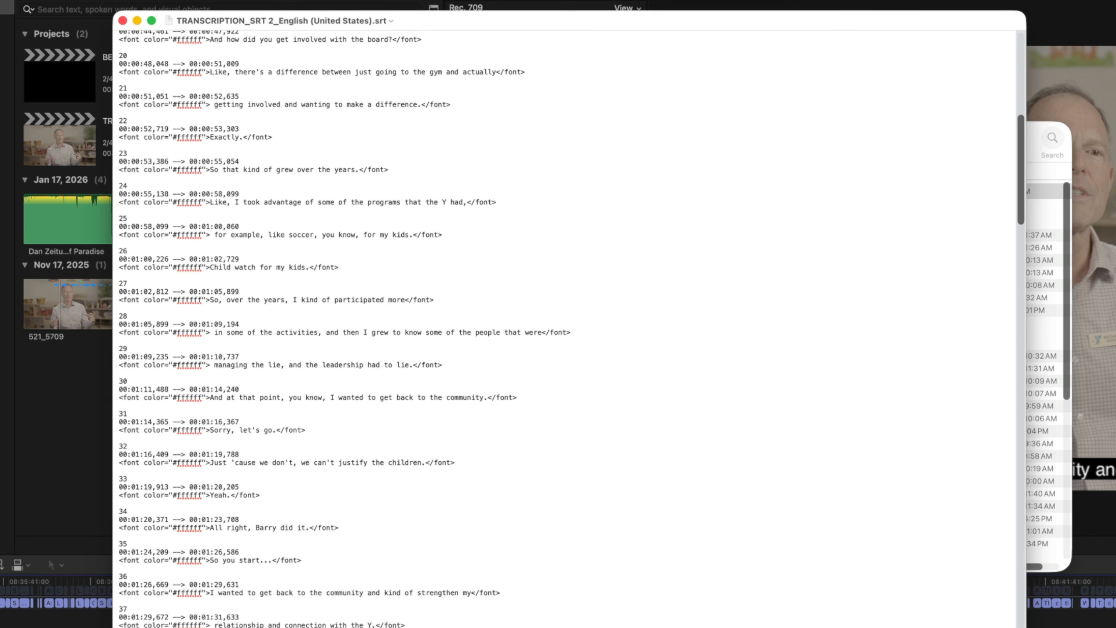
triple_click(126, 455)
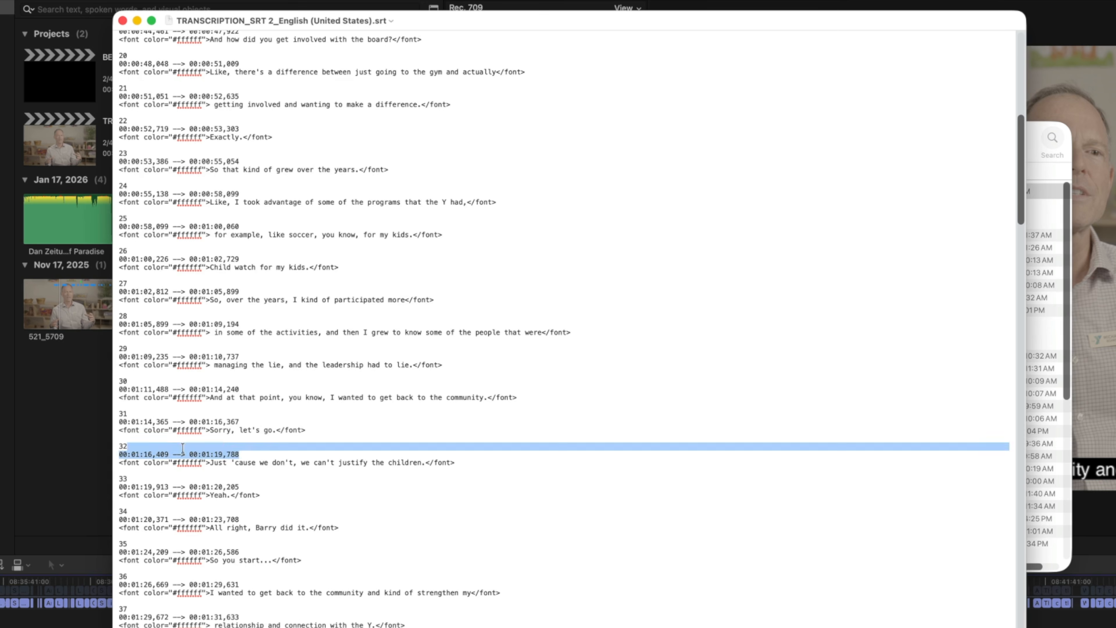
double_click(131, 462)
scroll(344, 565, up, 1)
scroll(345, 565, up, 12)
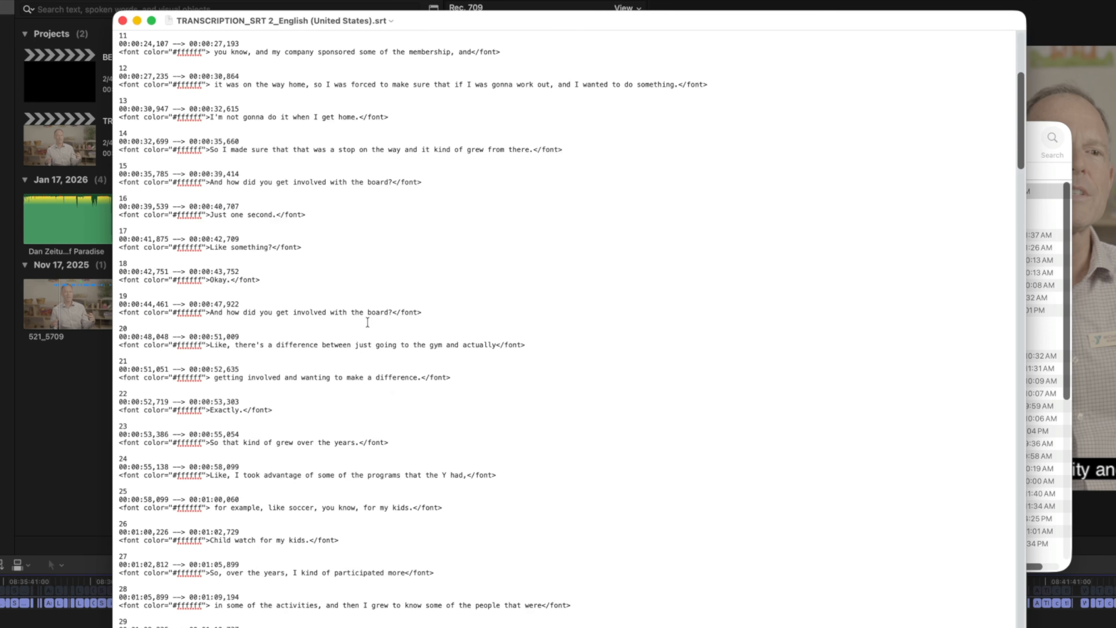
drag(119, 205, 239, 208)
click(172, 213)
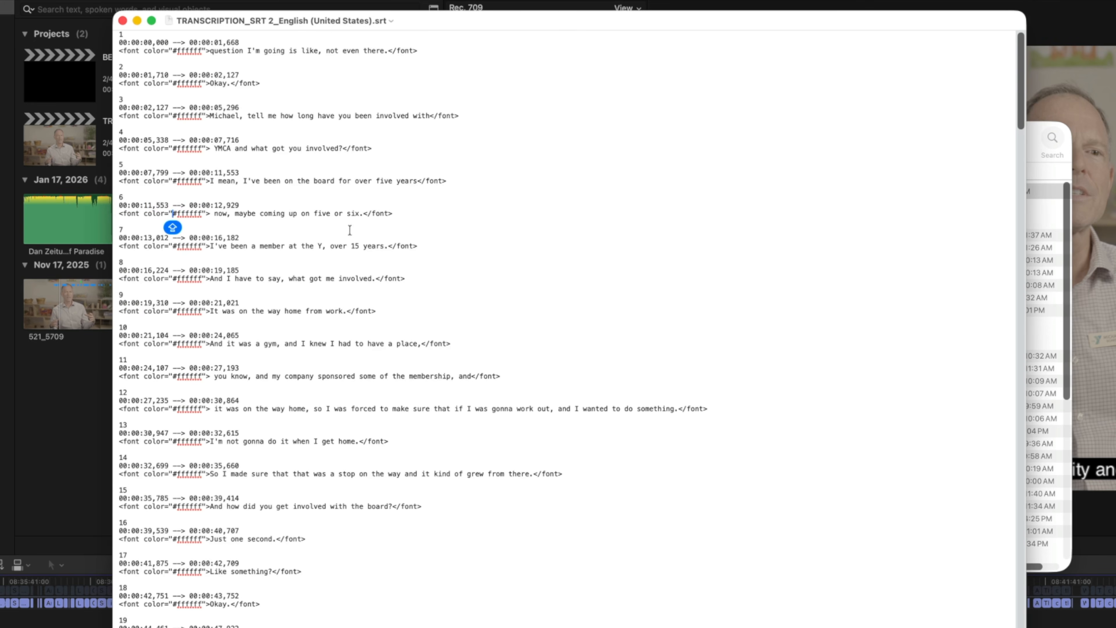
click(122, 21)
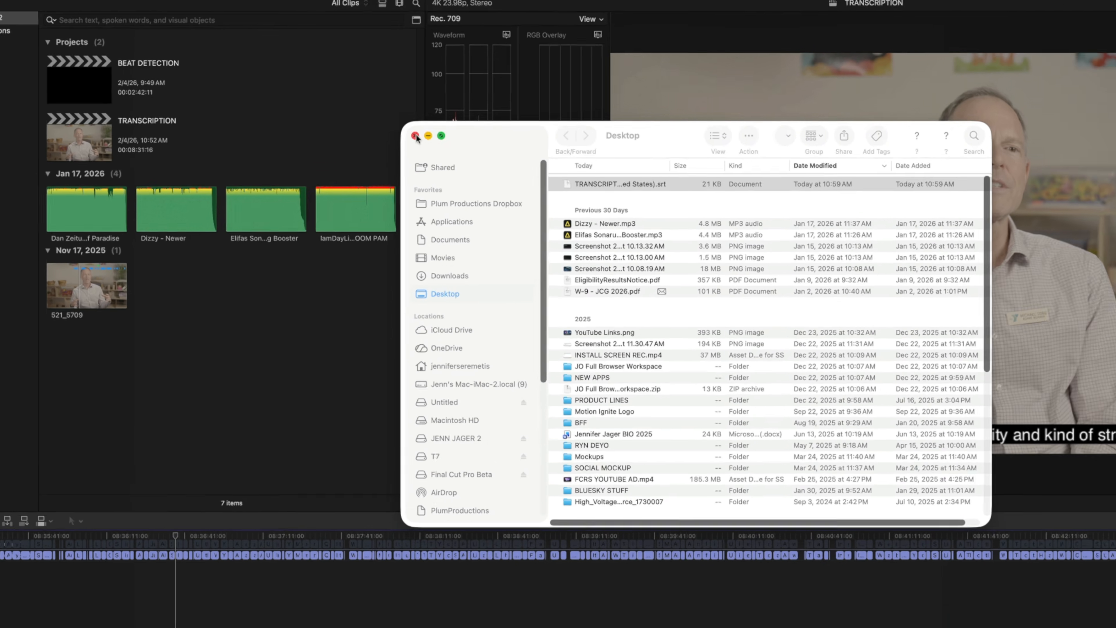
click(432, 138)
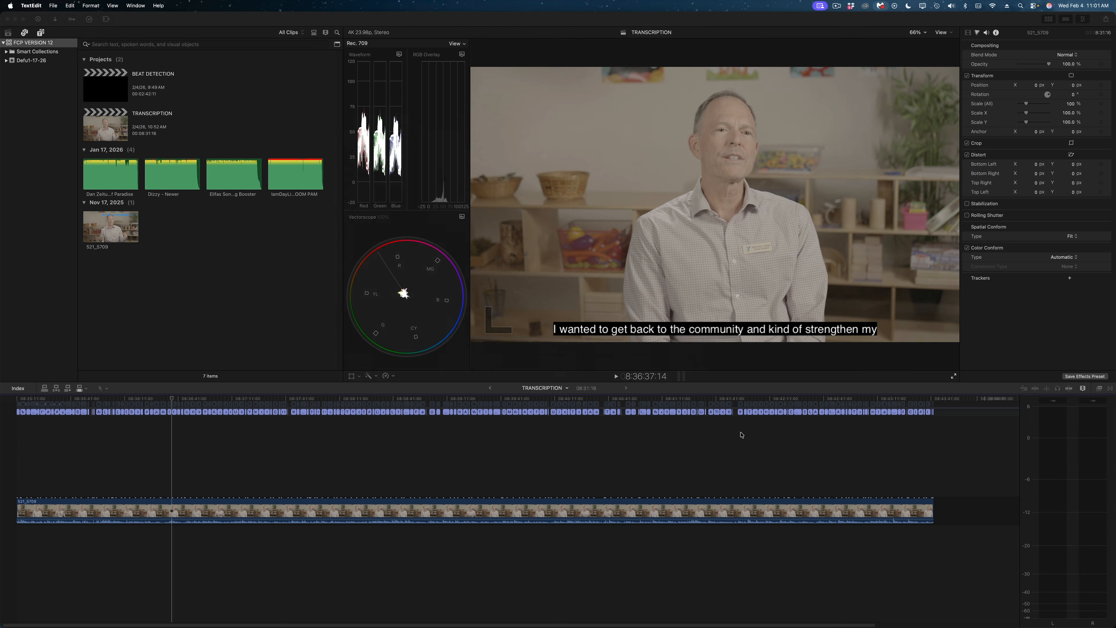
Switch to Final Cut Pro, select every caption in the TRANSCRIPTION timeline and join them into a single caption.
click(898, 450)
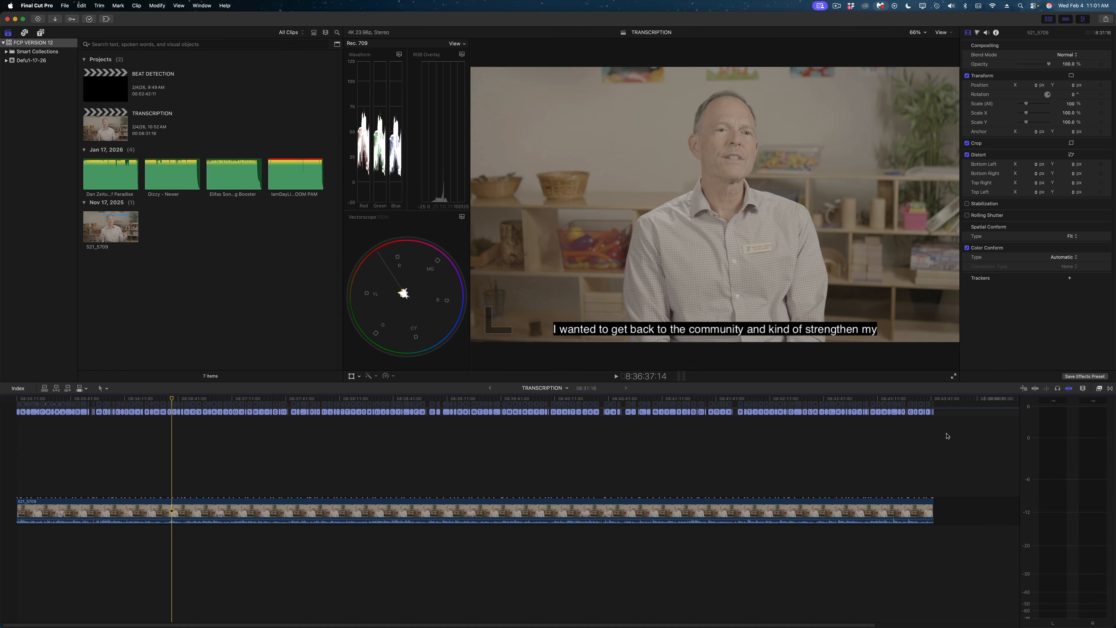
drag(949, 437, 11, 415)
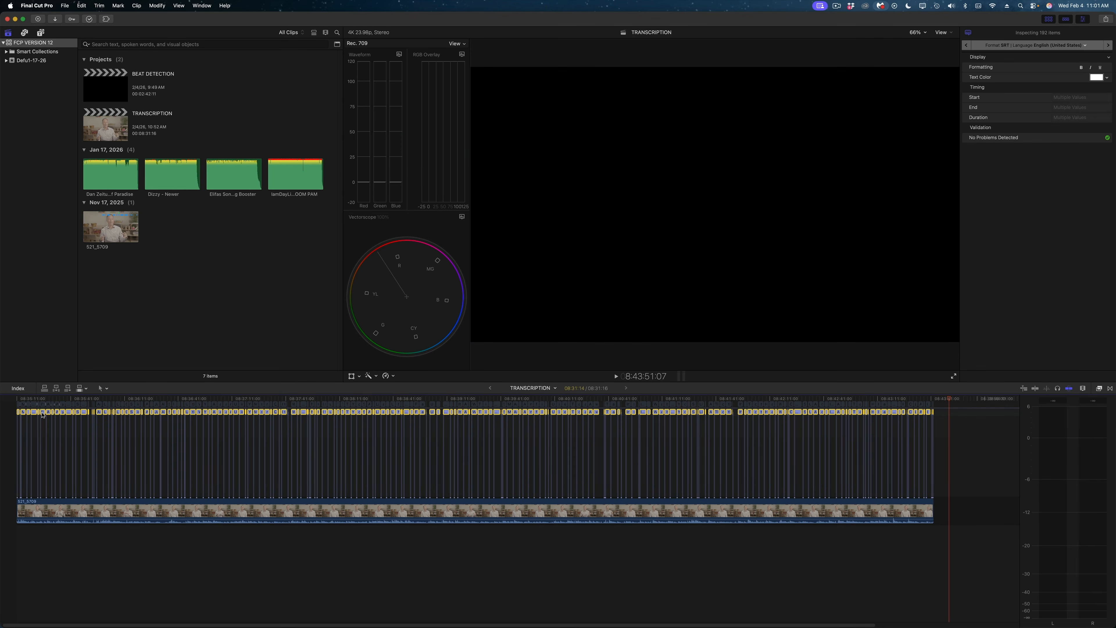
right_click(43, 414)
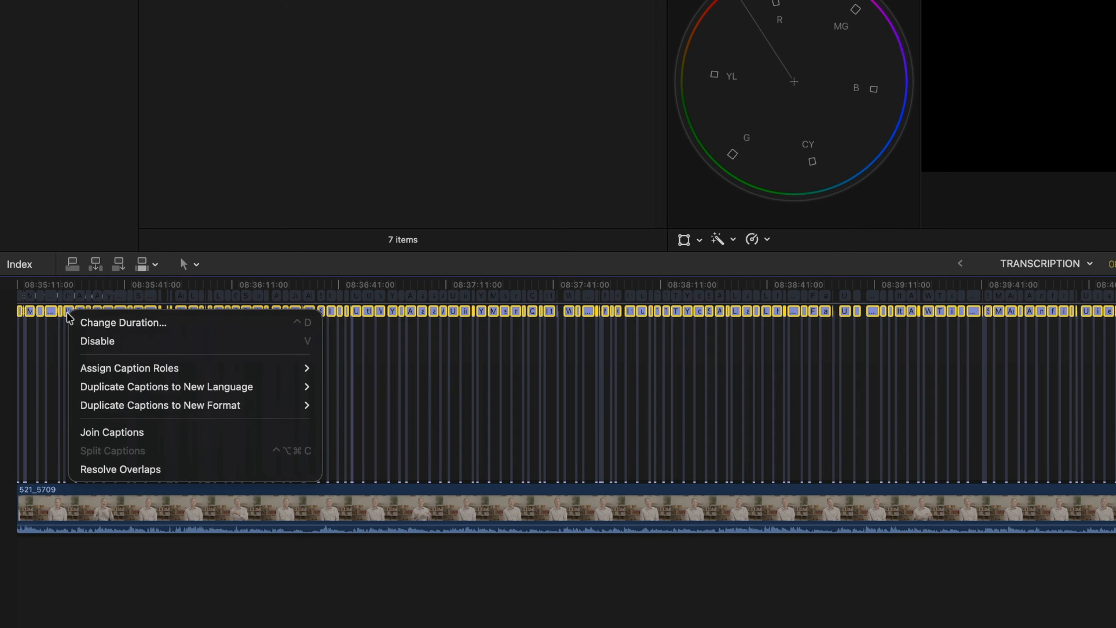
click(133, 432)
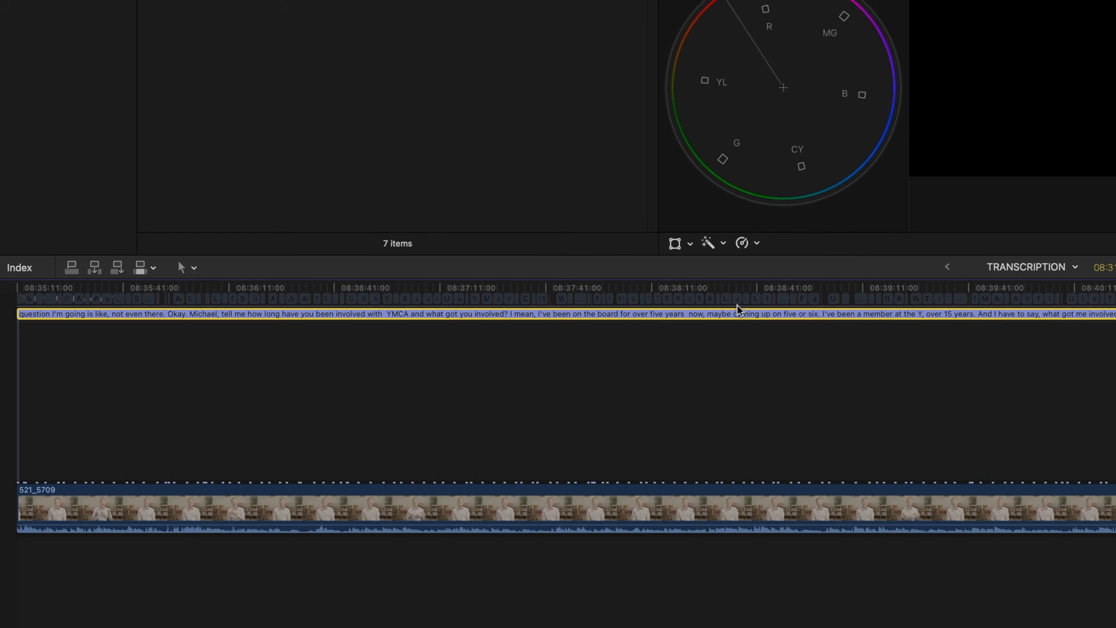
Read through the joined caption's text and copy all of it.
click(1015, 69)
scroll(1015, 71, down, 10)
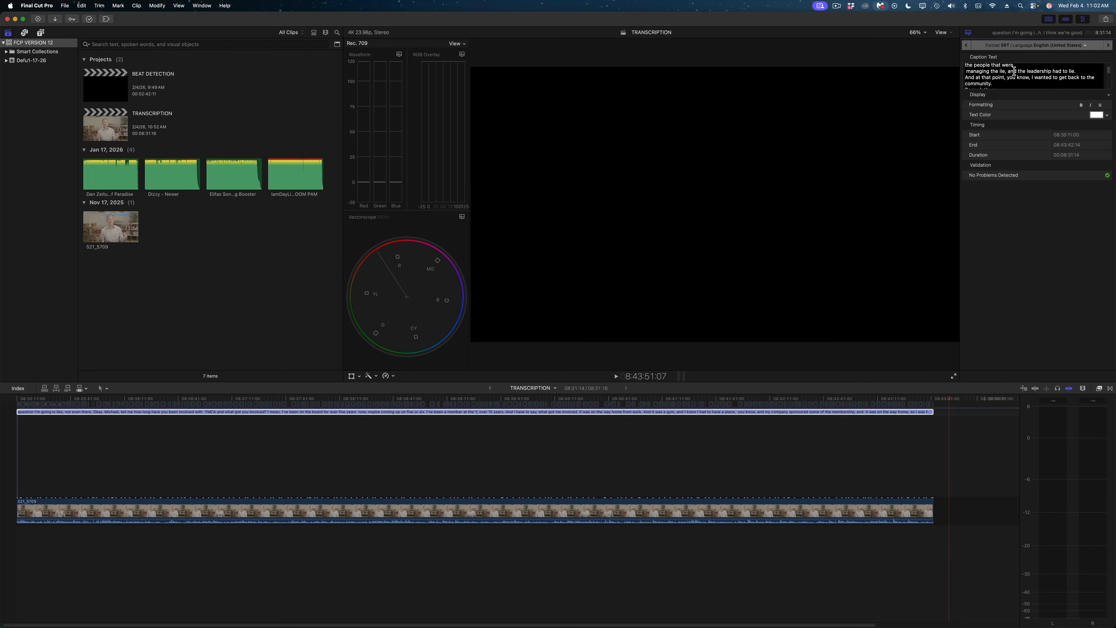
scroll(1014, 70, down, 15)
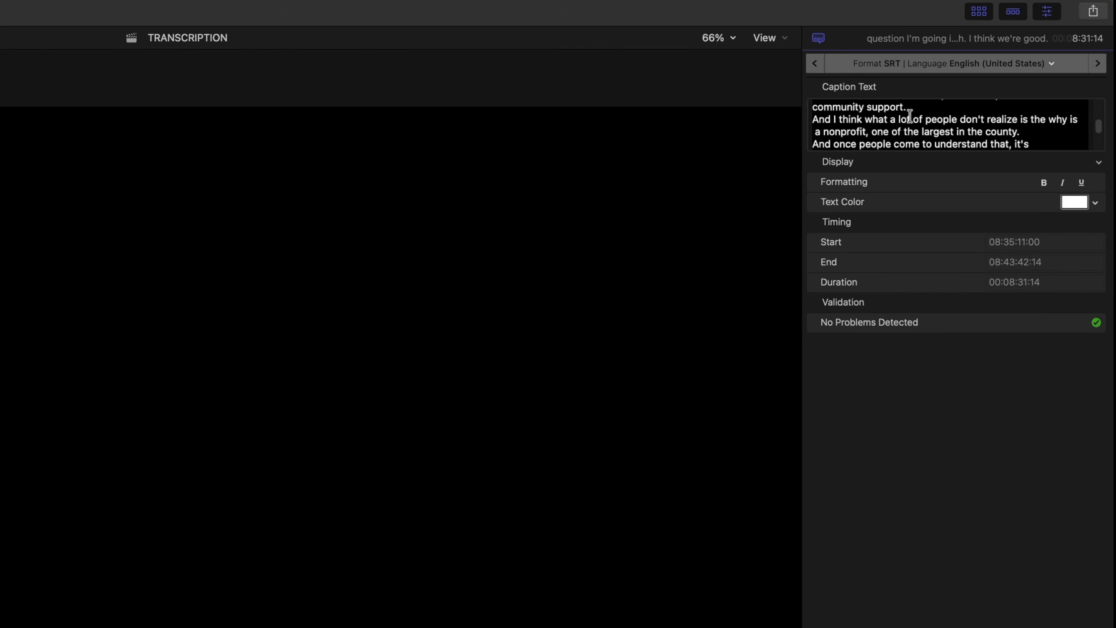
scroll(909, 115, down, 15)
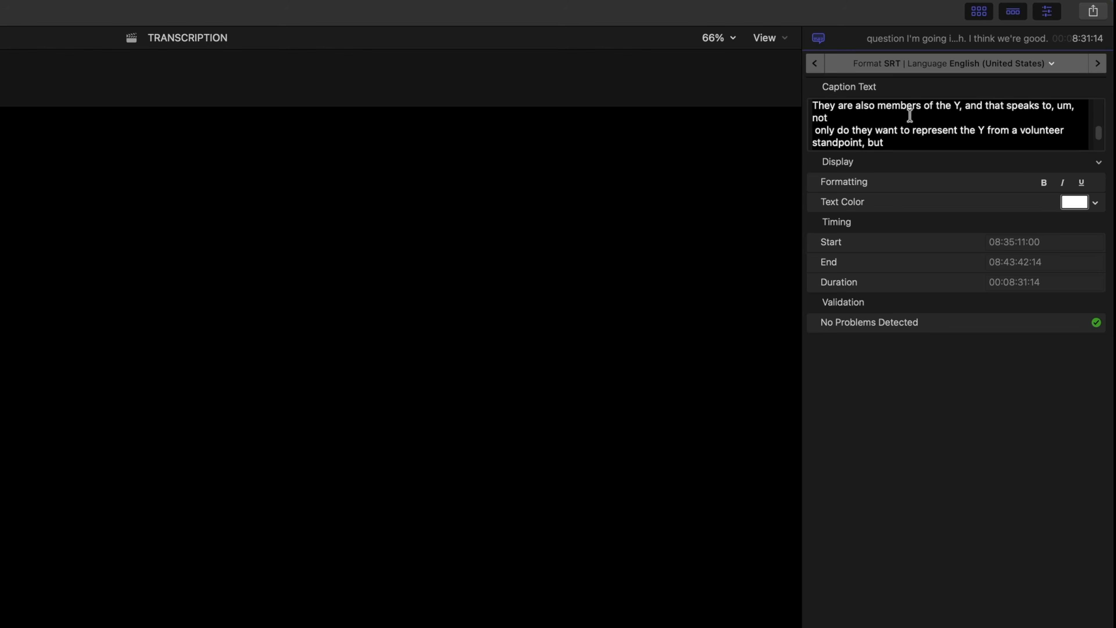
key(Caps_Lock)
key(super+a)
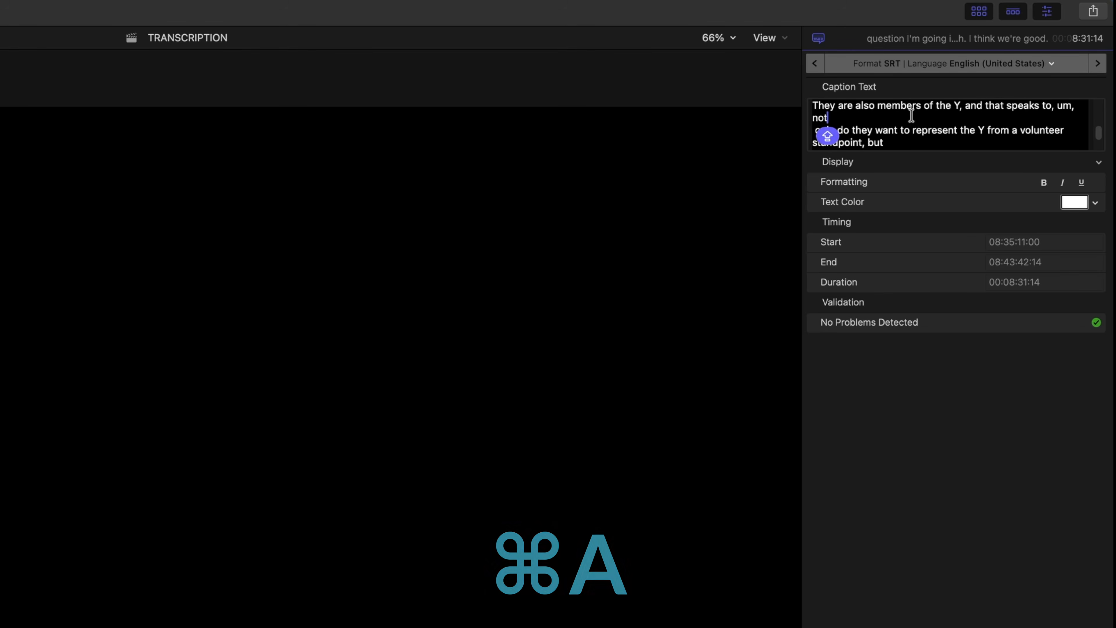
key(super+c)
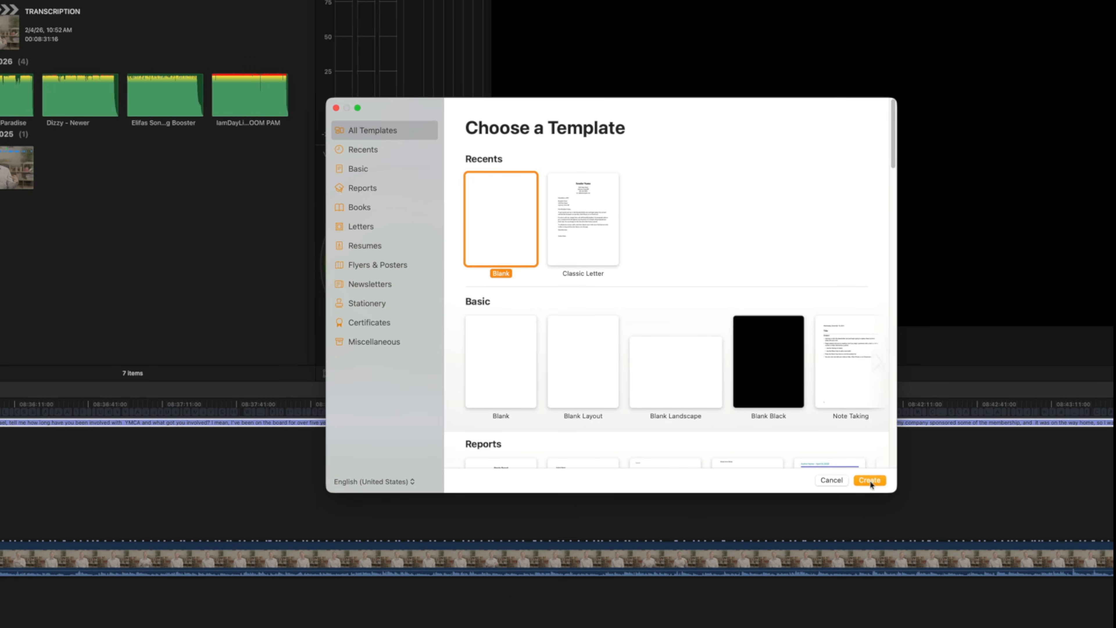
Create a blank document in Pages and paste the copied transcript into it.
click(869, 480)
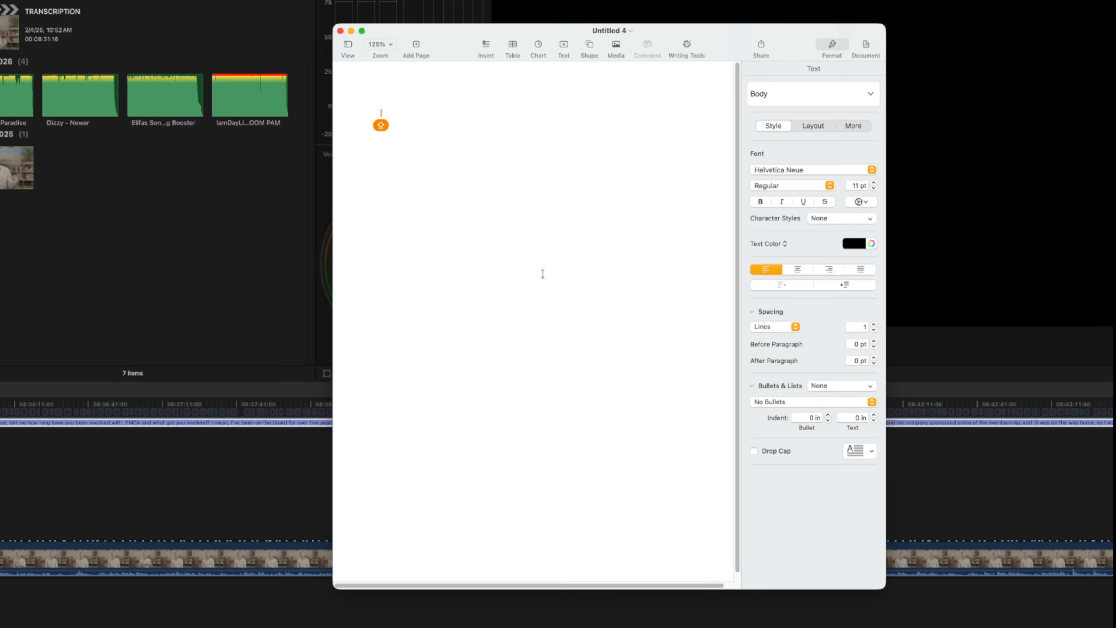
key(super+v)
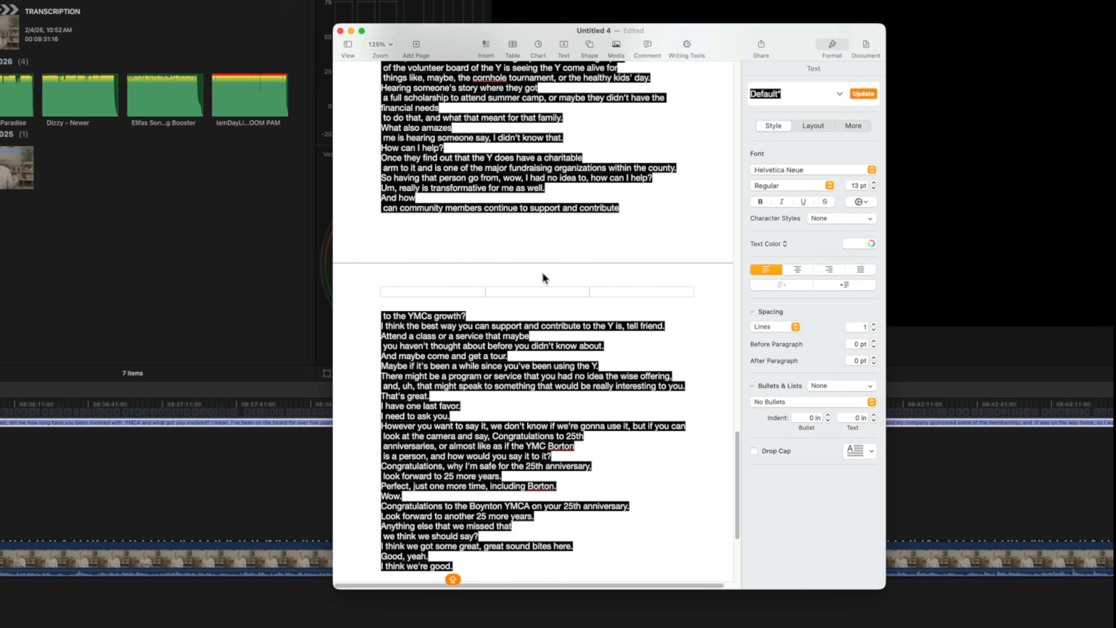
scroll(604, 386, up, 10)
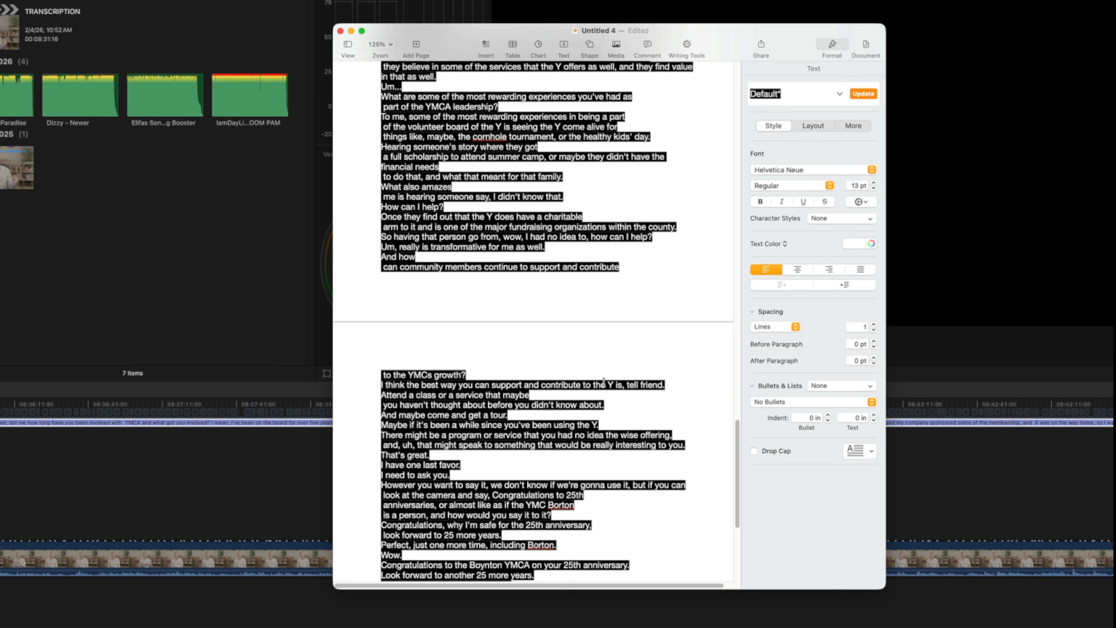
Apply the Body paragraph style to the whole pasted transcript and deselect the text.
key(super+a)
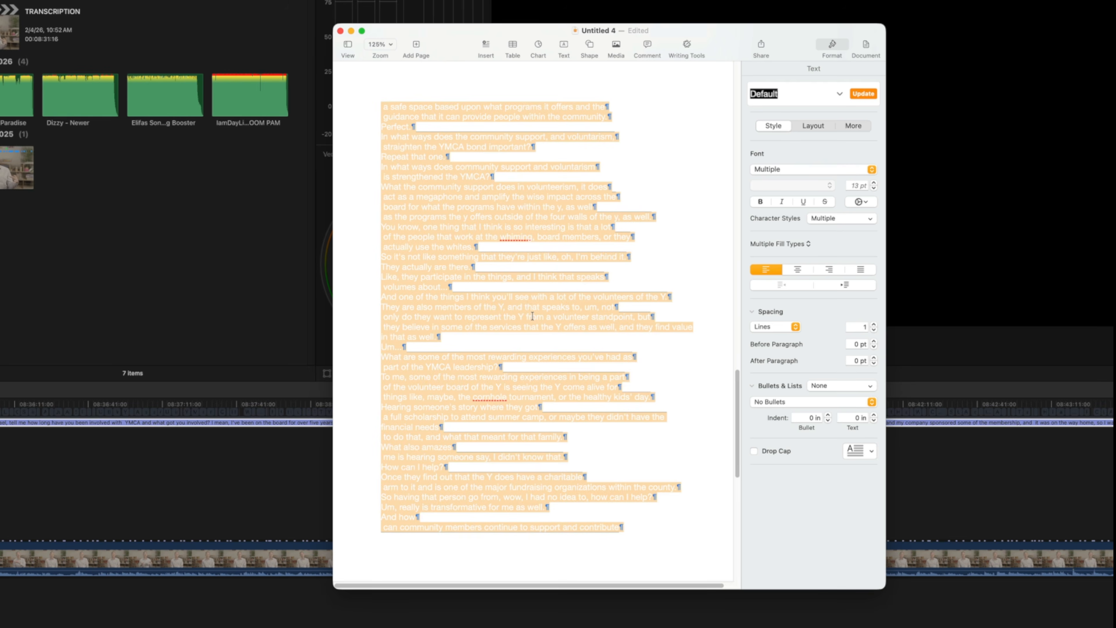
click(766, 243)
click(772, 248)
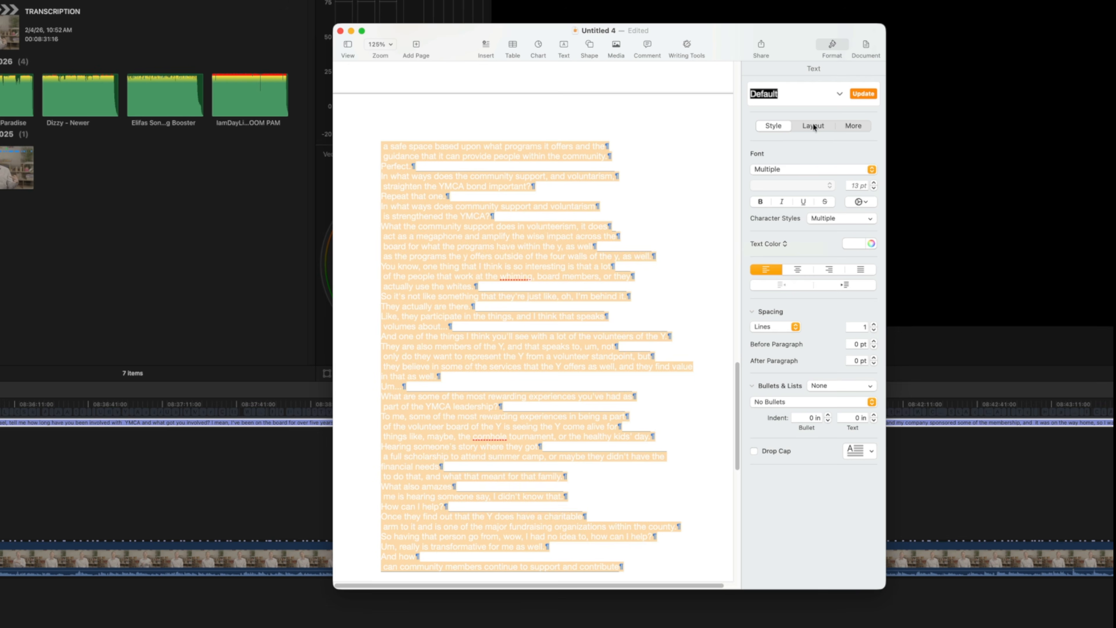
click(823, 95)
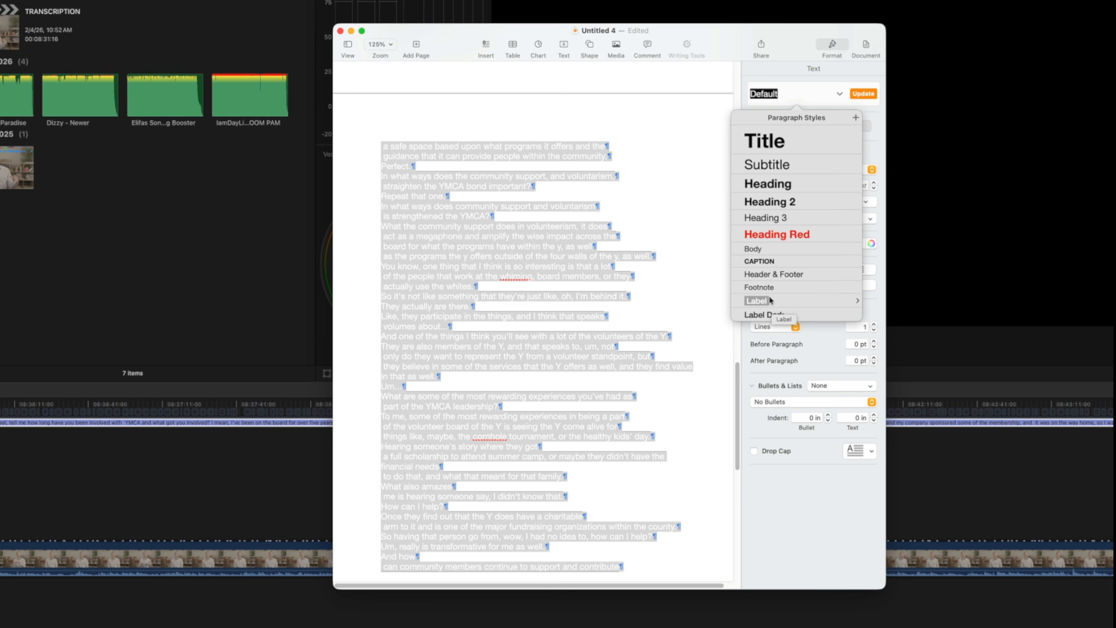
click(765, 249)
click(606, 252)
On the first page, remove the line break after "kind of strengthen my" so the sentence continues with "relationship and connection with the Y.".
scroll(596, 363, up, 10)
scroll(594, 358, up, 15)
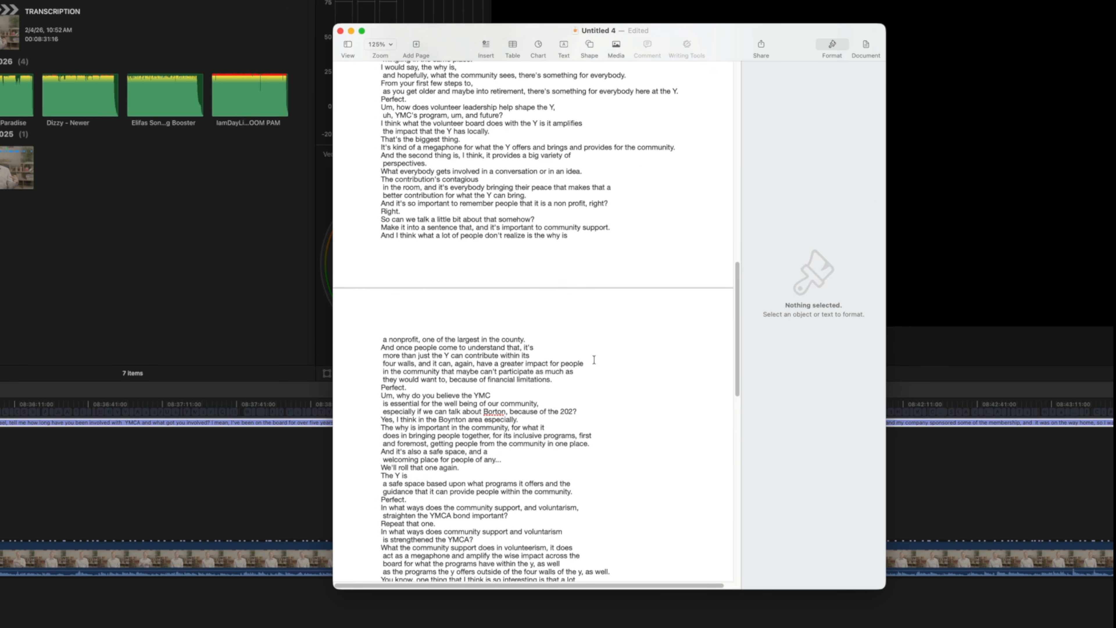
scroll(594, 360, up, 8)
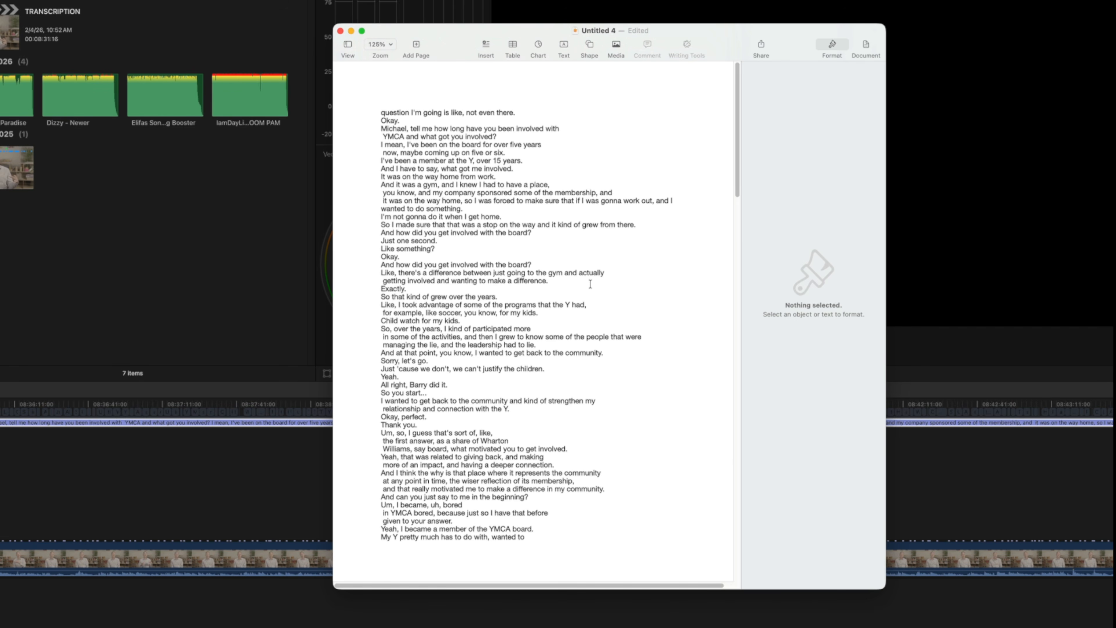
click(588, 259)
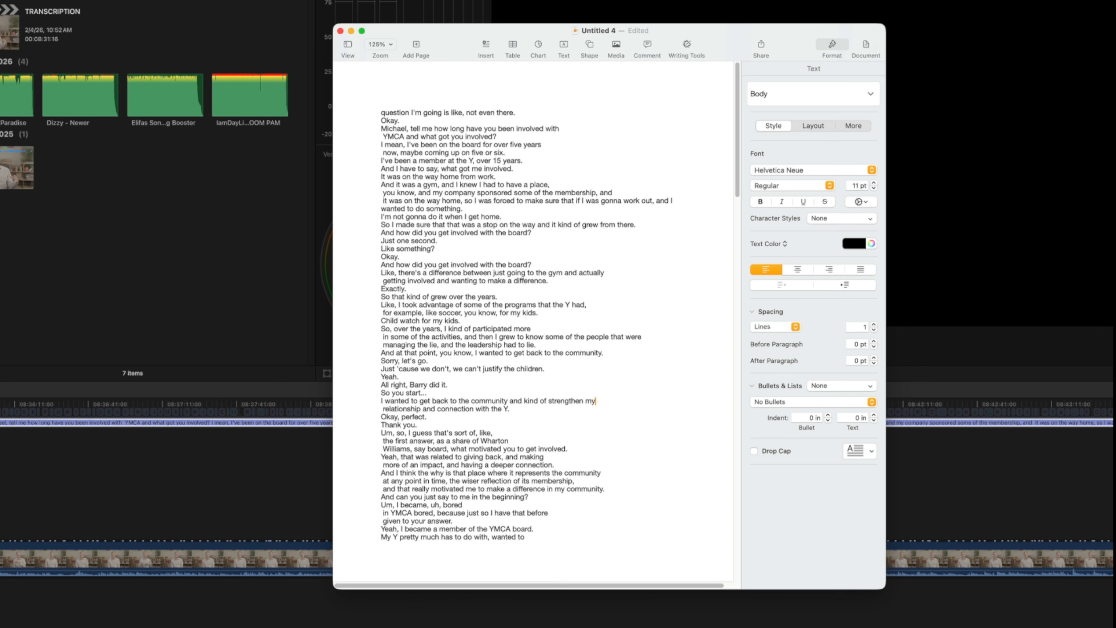
key(BackSpace)
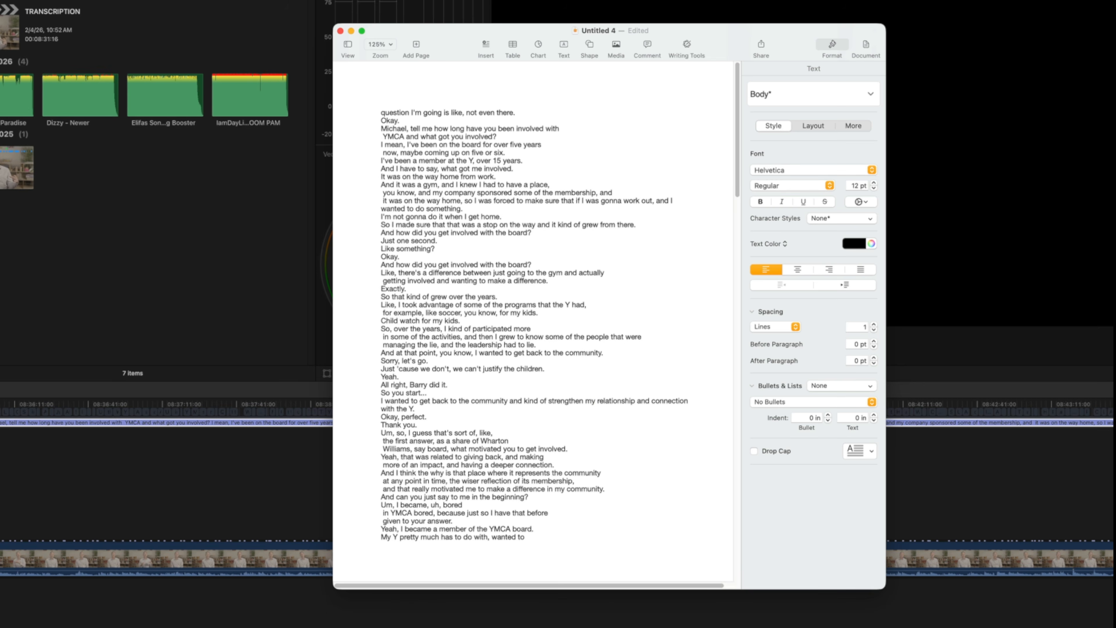